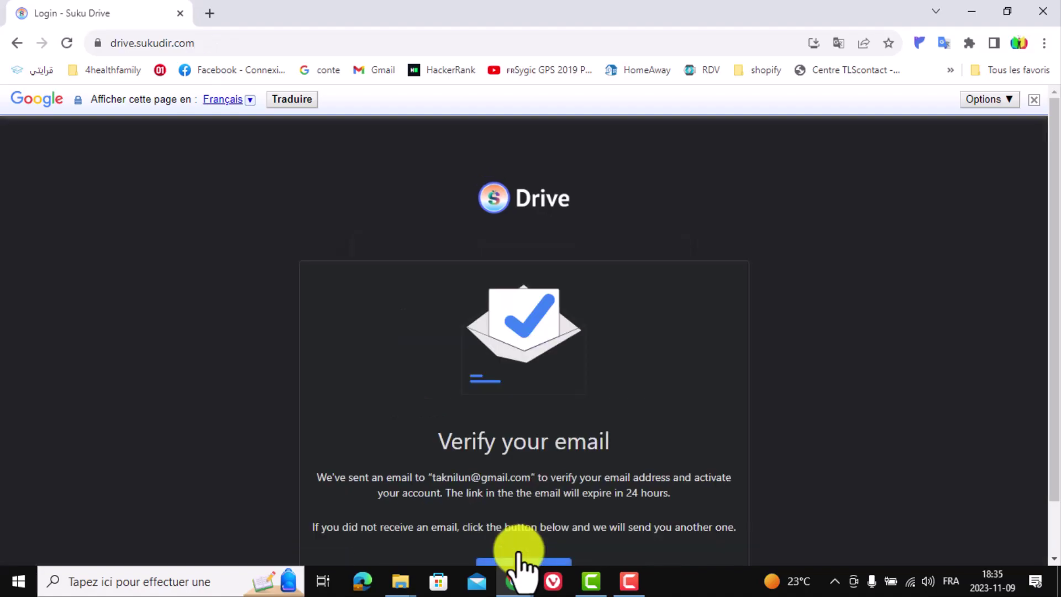
- Scroll down the Suku Drive page after submitting the sign-up form
scroll(817, 436, "down", 1)
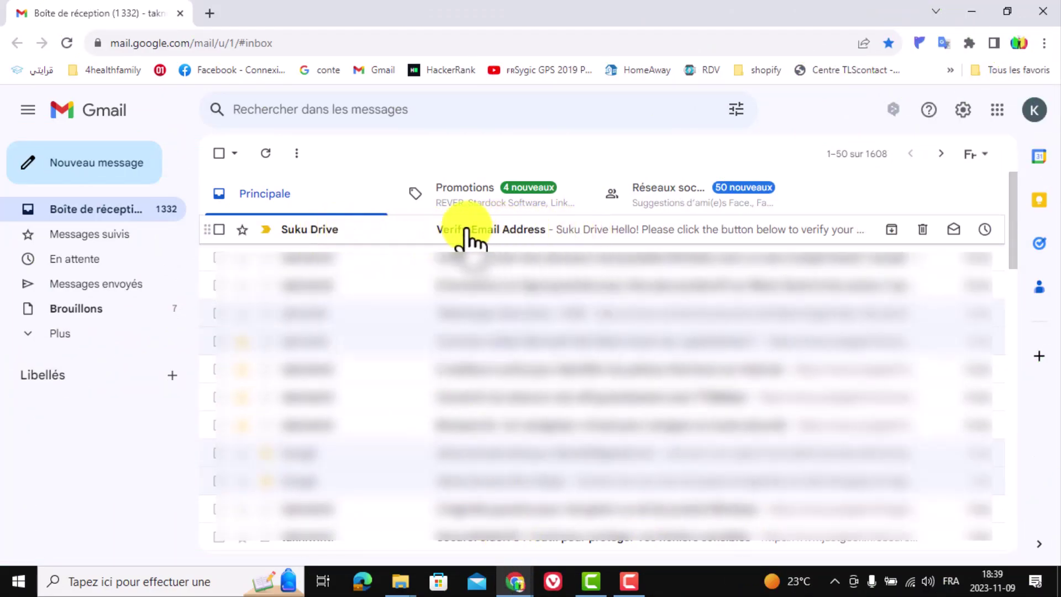
- Open the Suku Drive 'Verify Email Address' message and follow its verification button
left_click(501, 227)
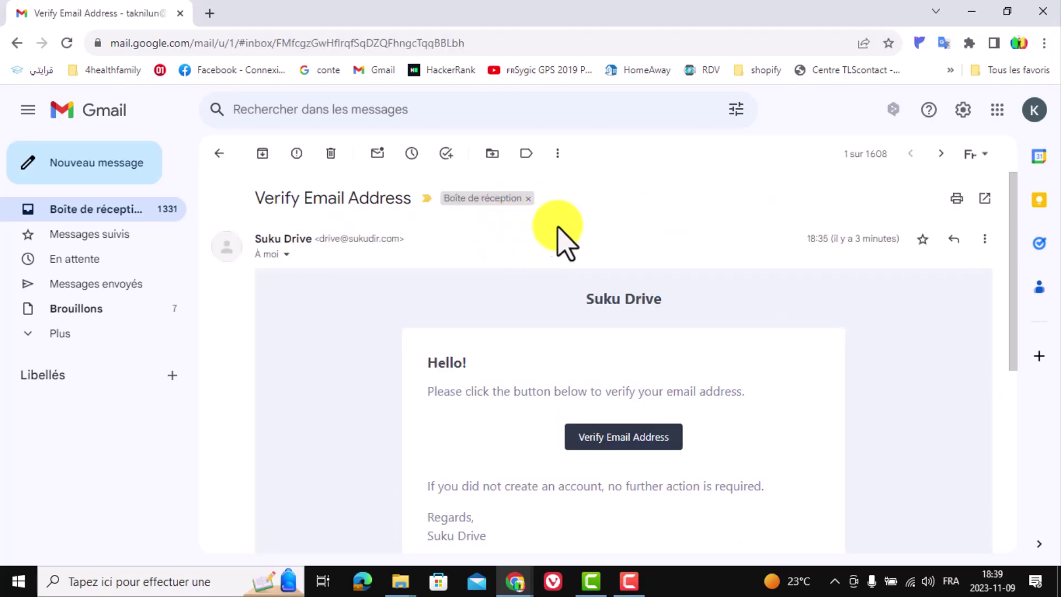
scroll(628, 237, "down", 2)
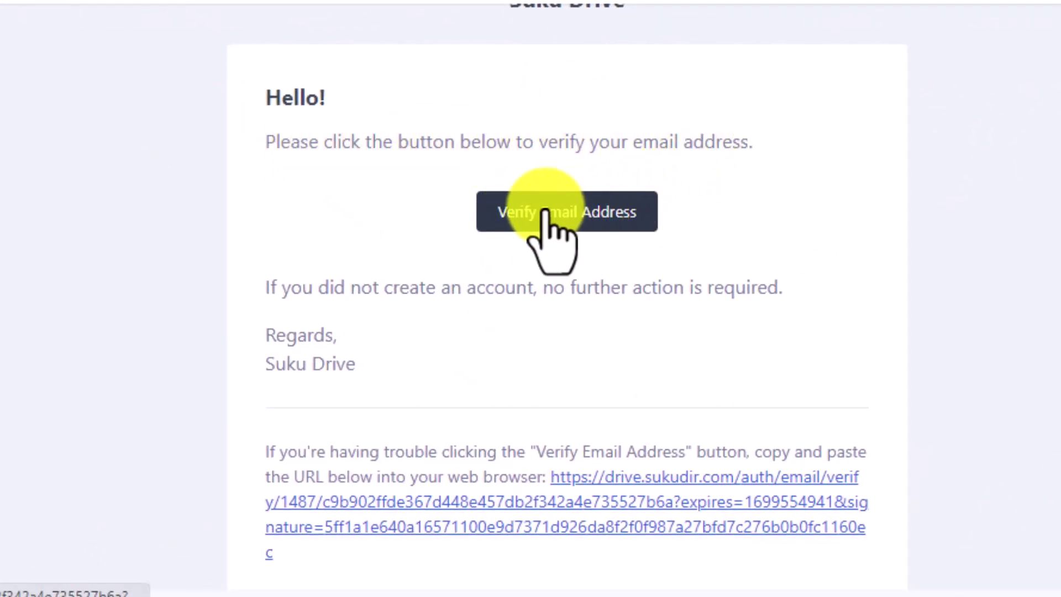
left_click(561, 213)
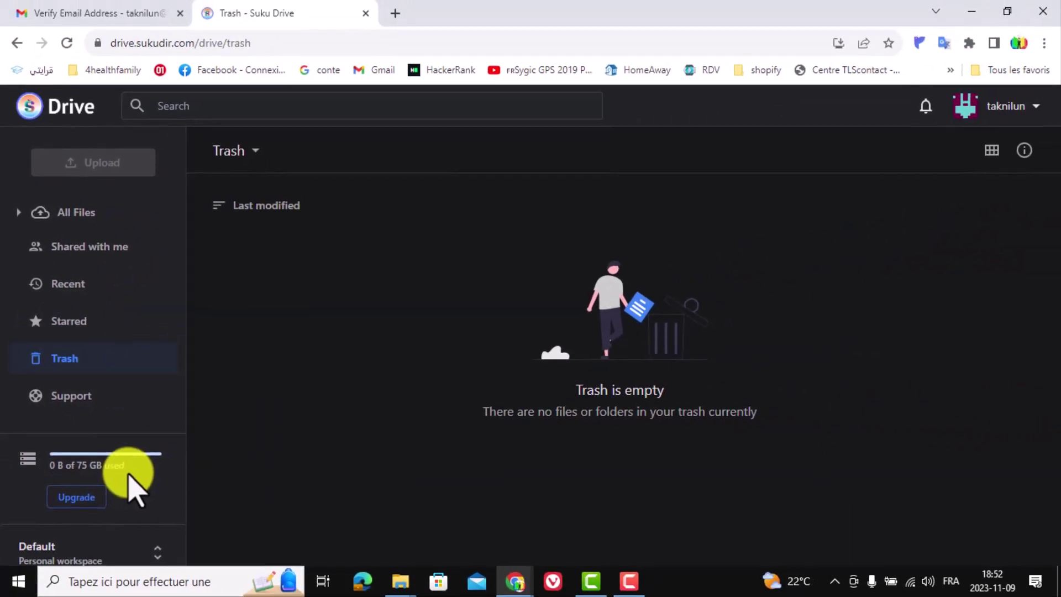
- Upload OfficeSetup.exe from the Desktop (Bureau) folder into All Files
left_click(59, 213)
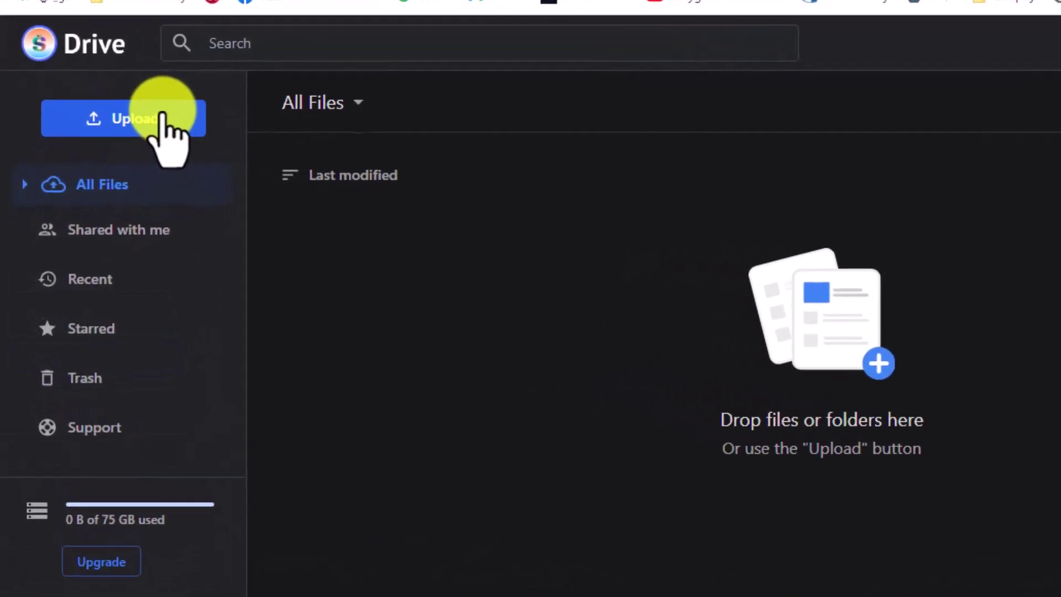
left_click(129, 99)
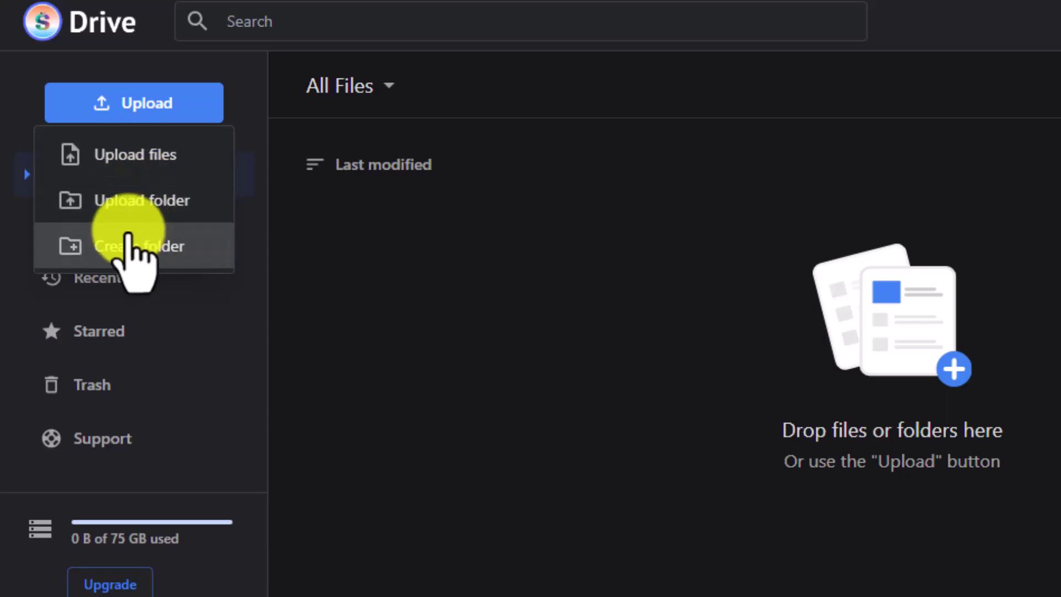
left_click(126, 158)
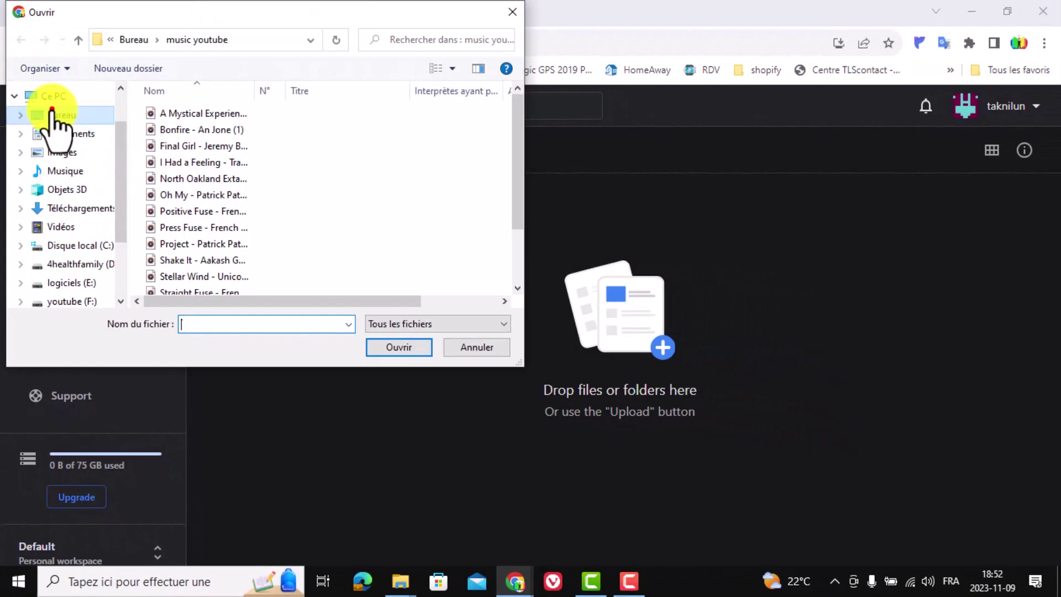
left_click(51, 114)
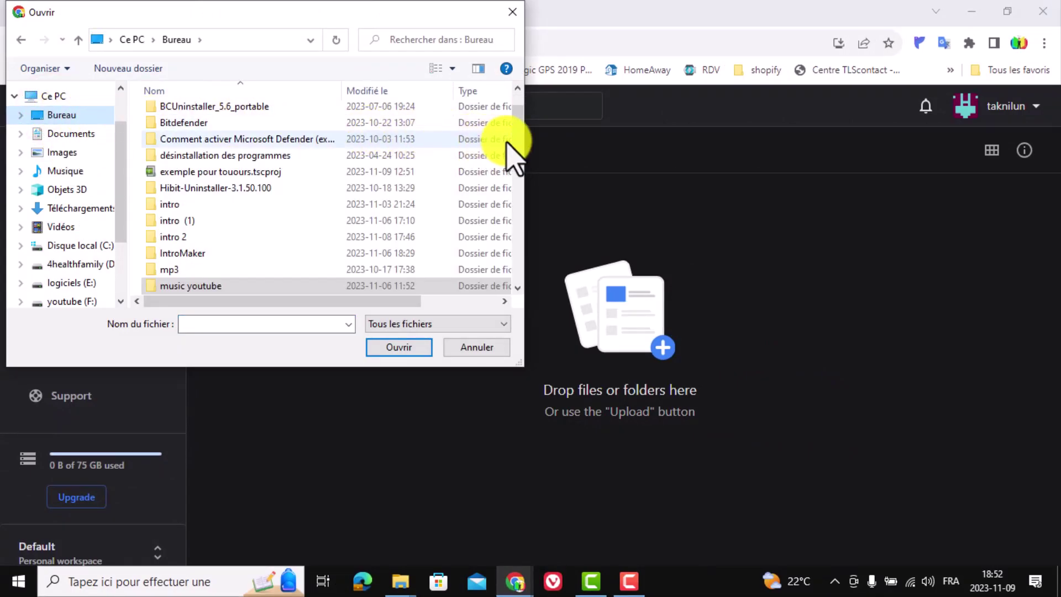
scroll(520, 144, "down", 1)
left_click_drag(521, 145, 522, 224)
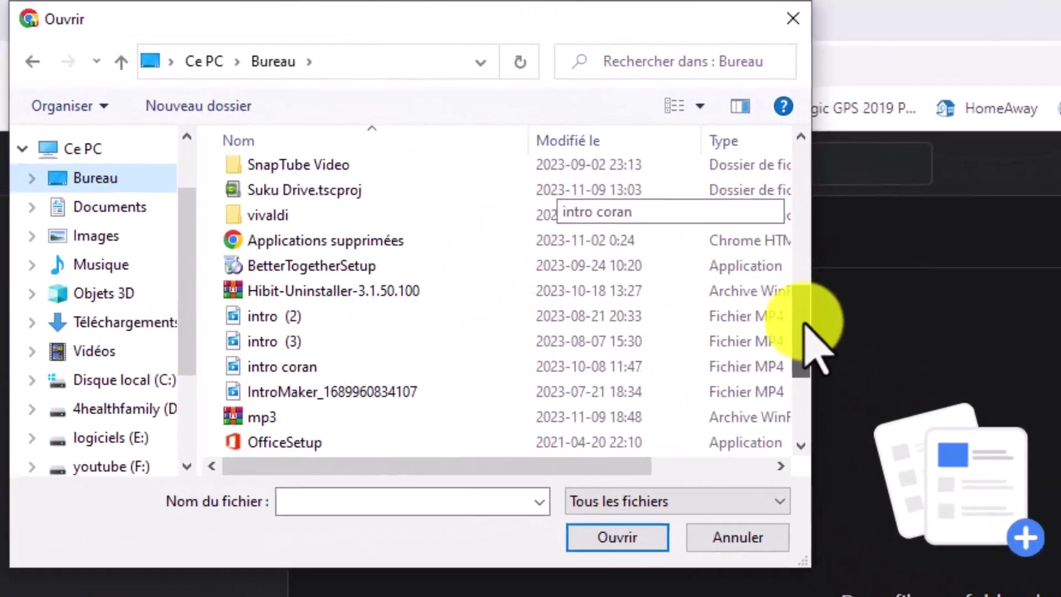
left_click_drag(804, 326, 696, 344)
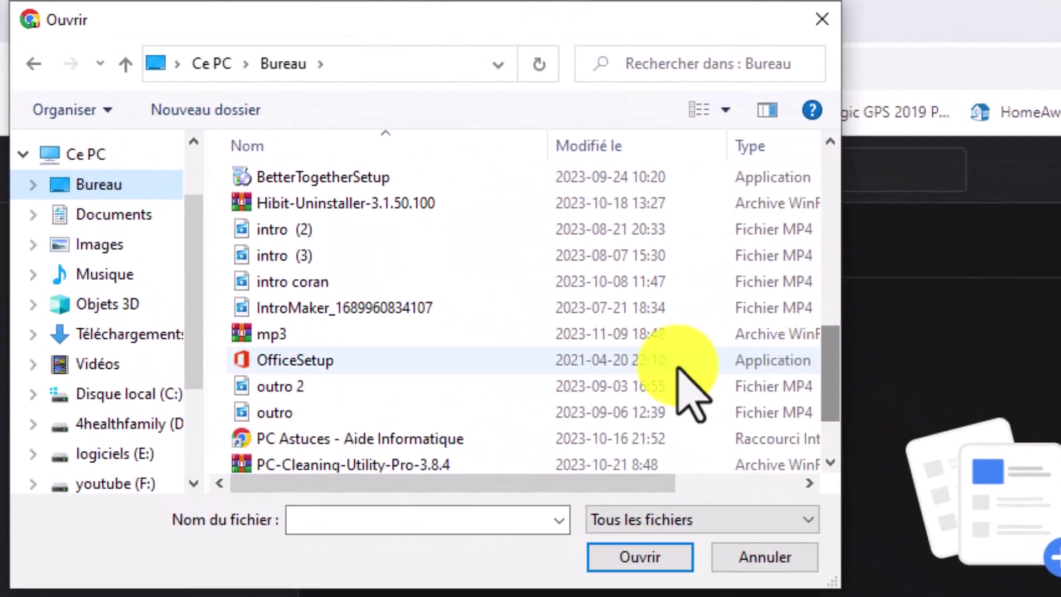
left_click(296, 344)
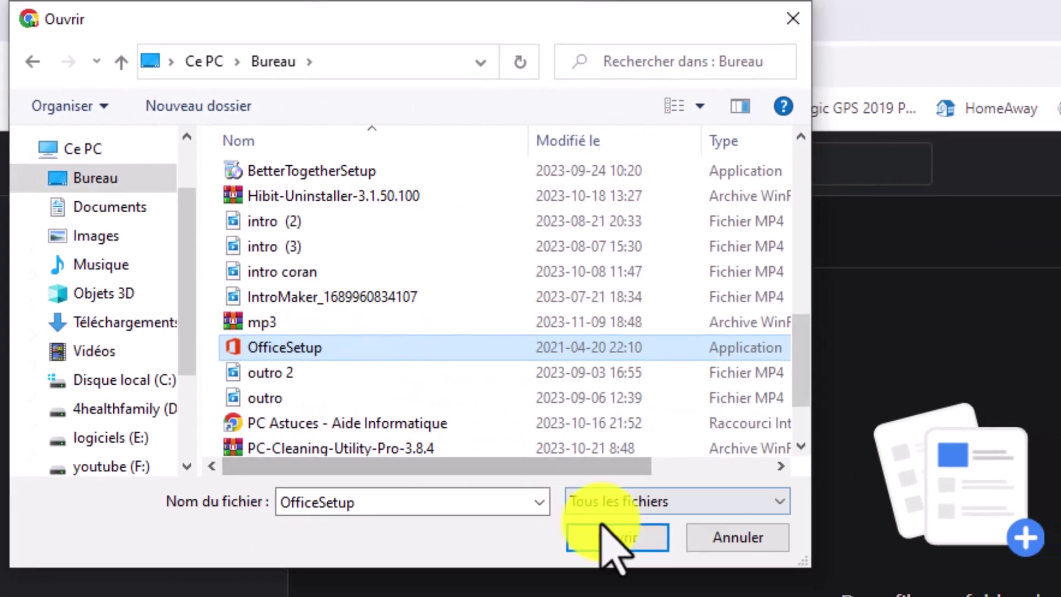
left_click(608, 535)
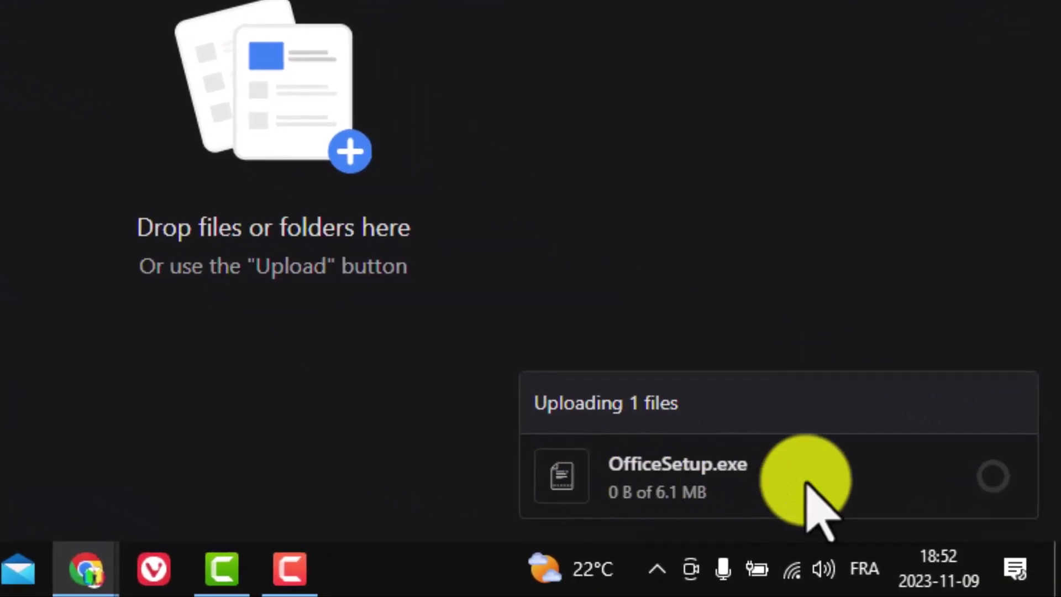
mouse_move(1024, 531)
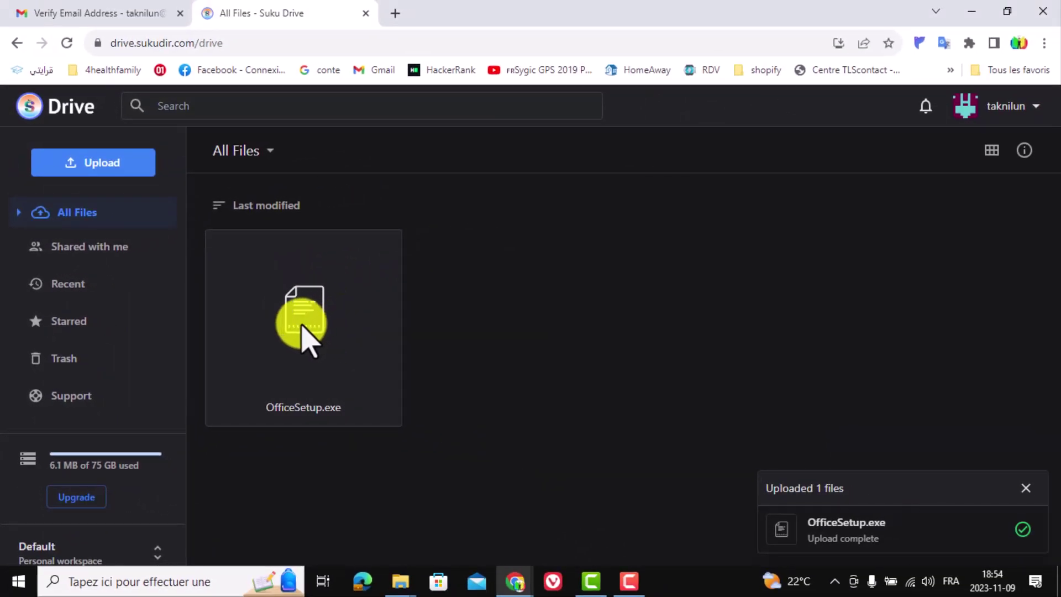
- Switch on 'Create shareable link' in OfficeSetup.exe's Share settings
right_click(303, 326)
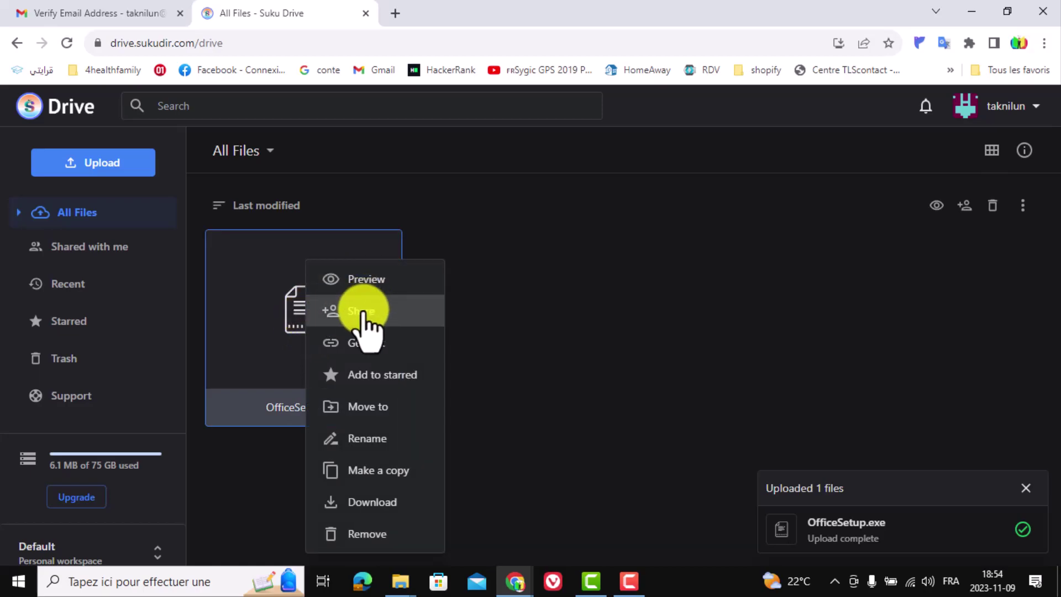
left_click(362, 311)
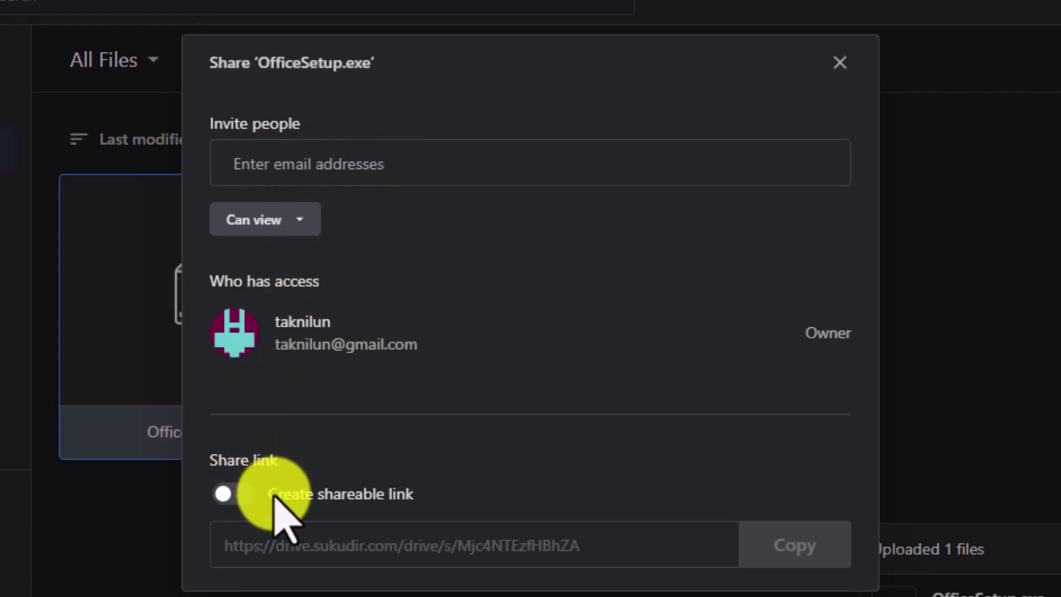
left_click(228, 494)
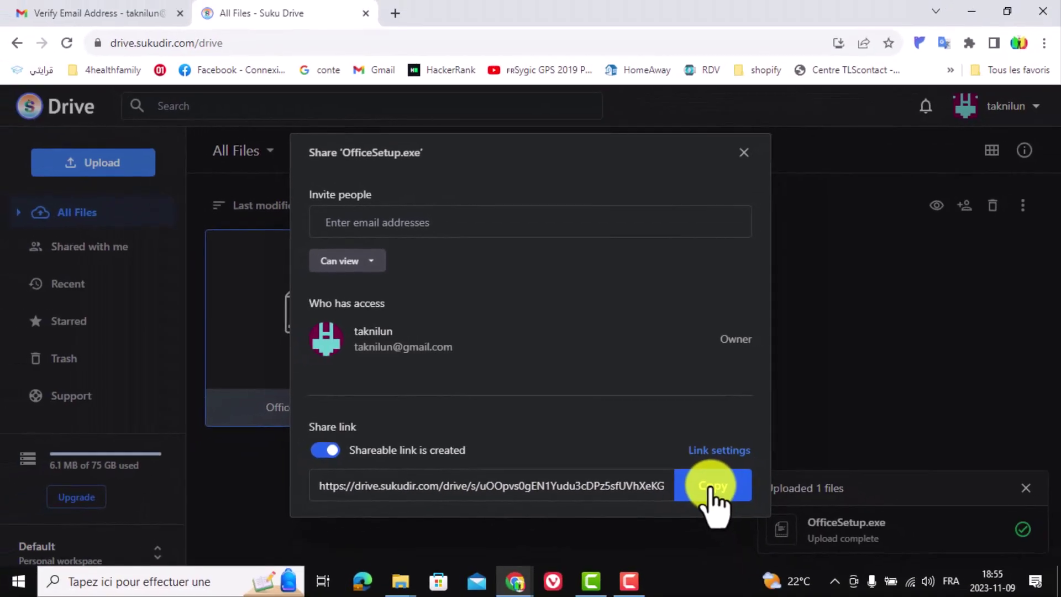
left_click(393, 12)
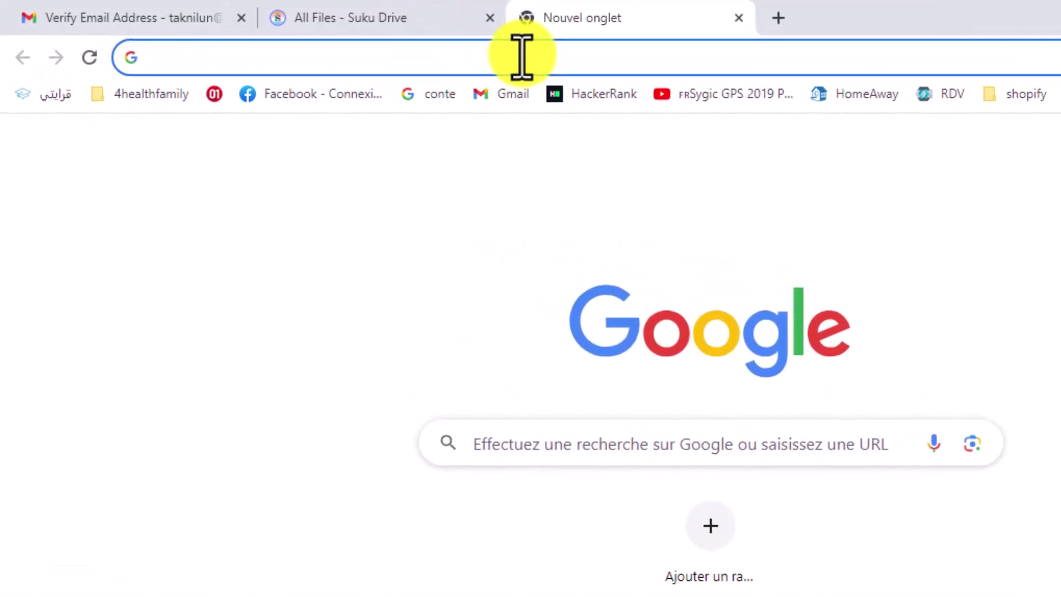
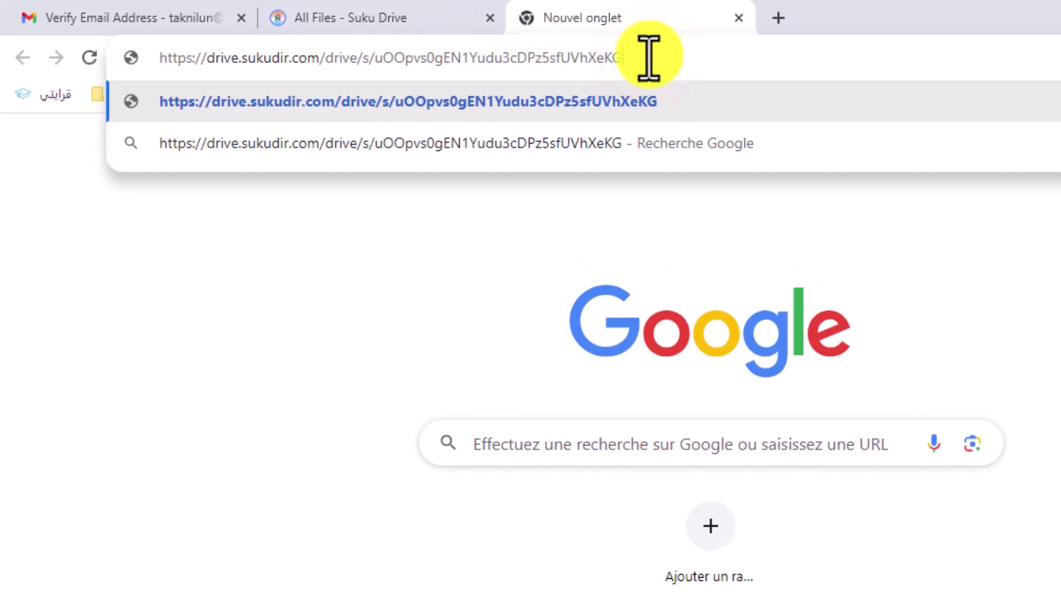
key("Return")
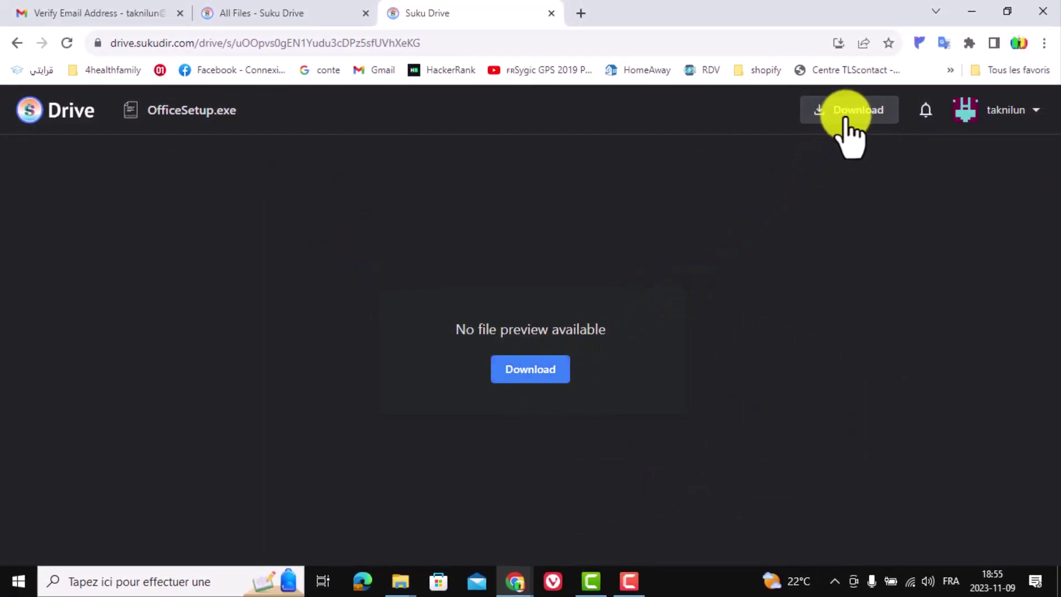
left_click(551, 13)
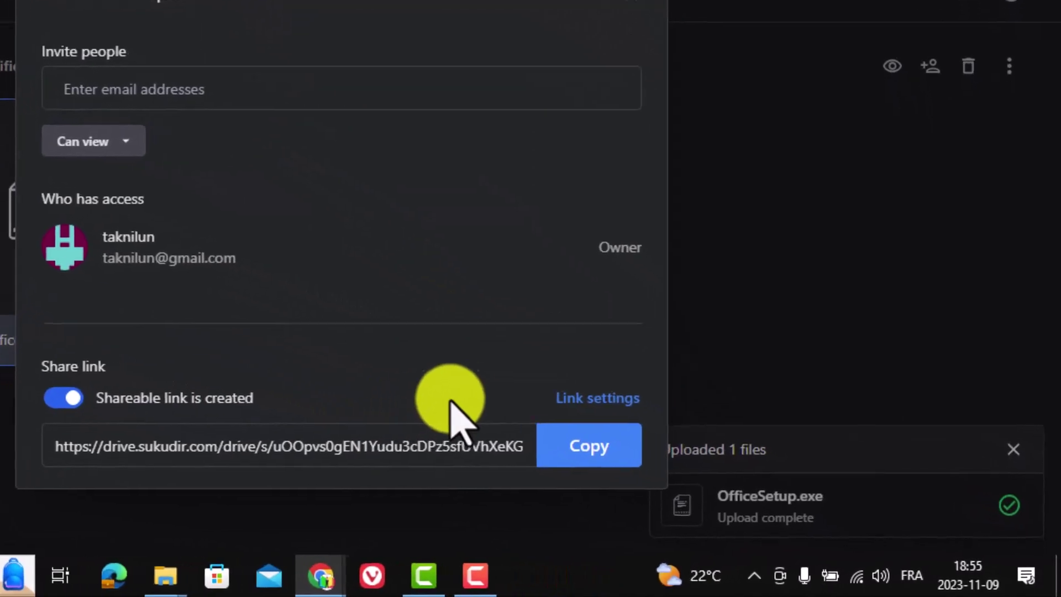
- Save the link settings with expiry and password off, downloads allowed, import disabled
left_click(593, 396)
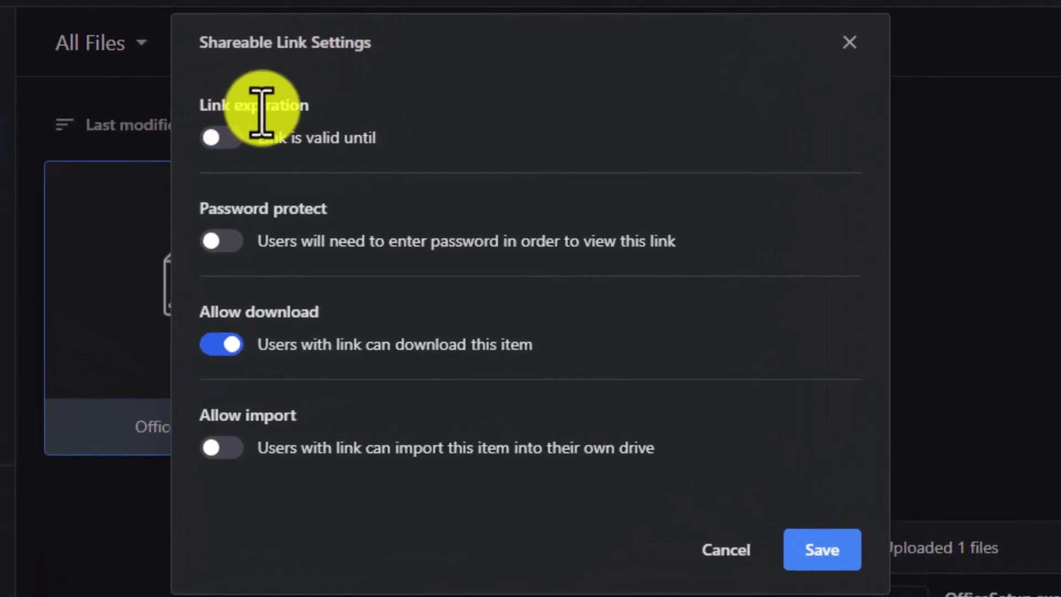
left_click(223, 136)
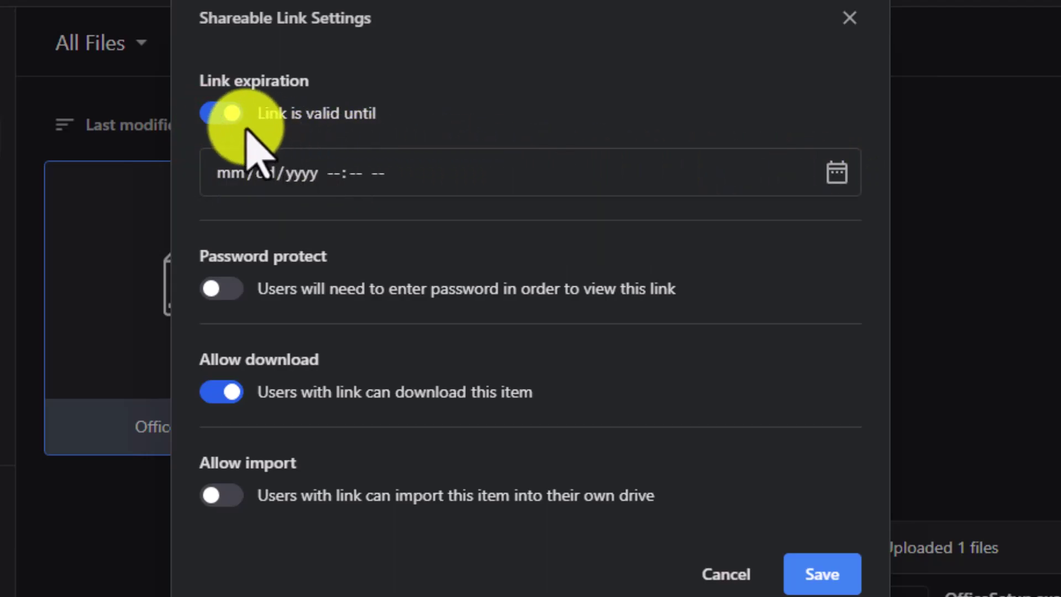
left_click(224, 112)
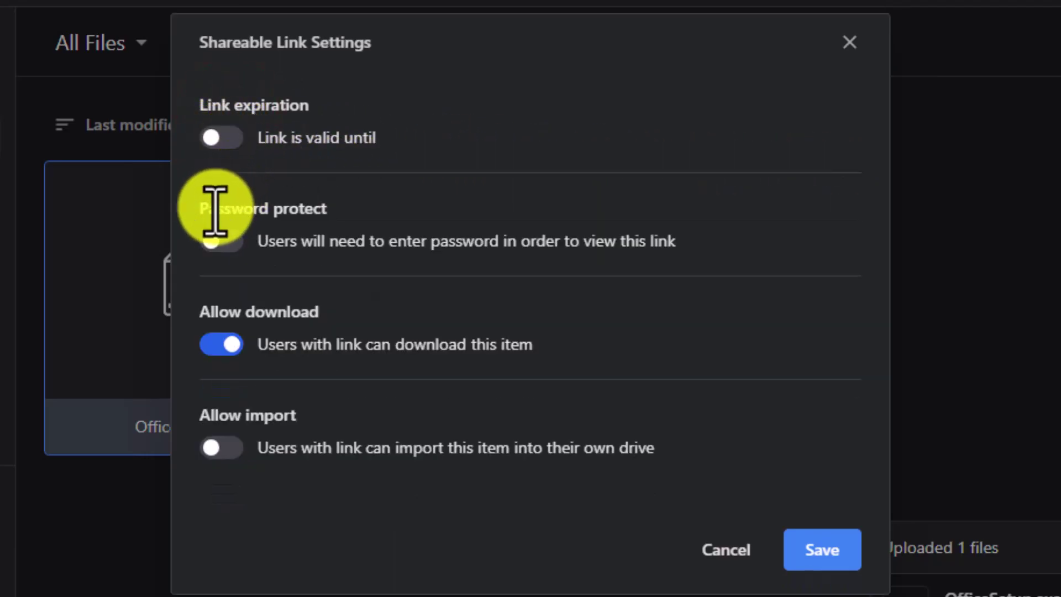
left_click(223, 240)
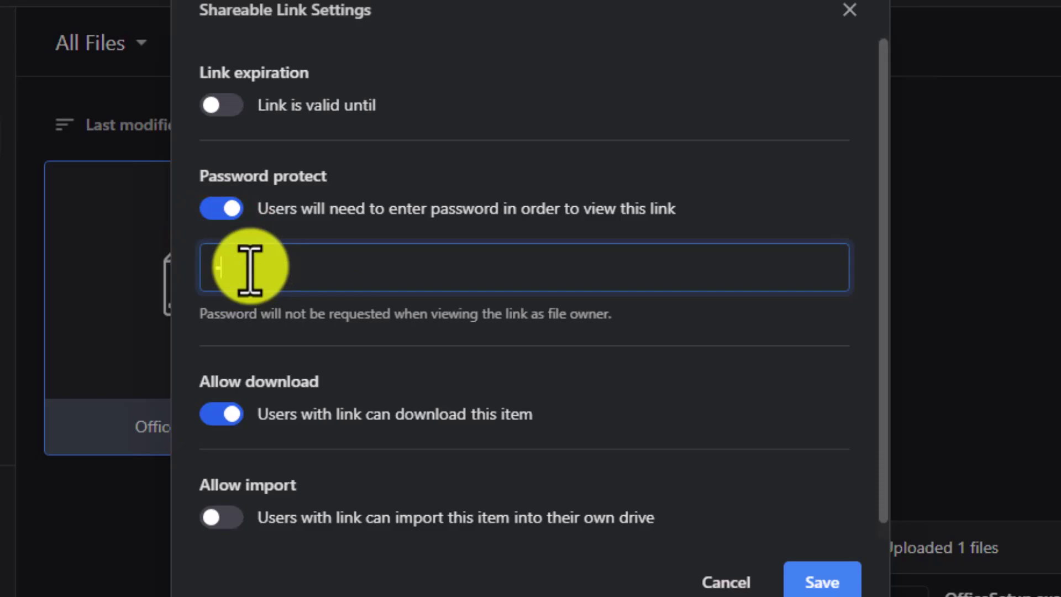
left_click(224, 210)
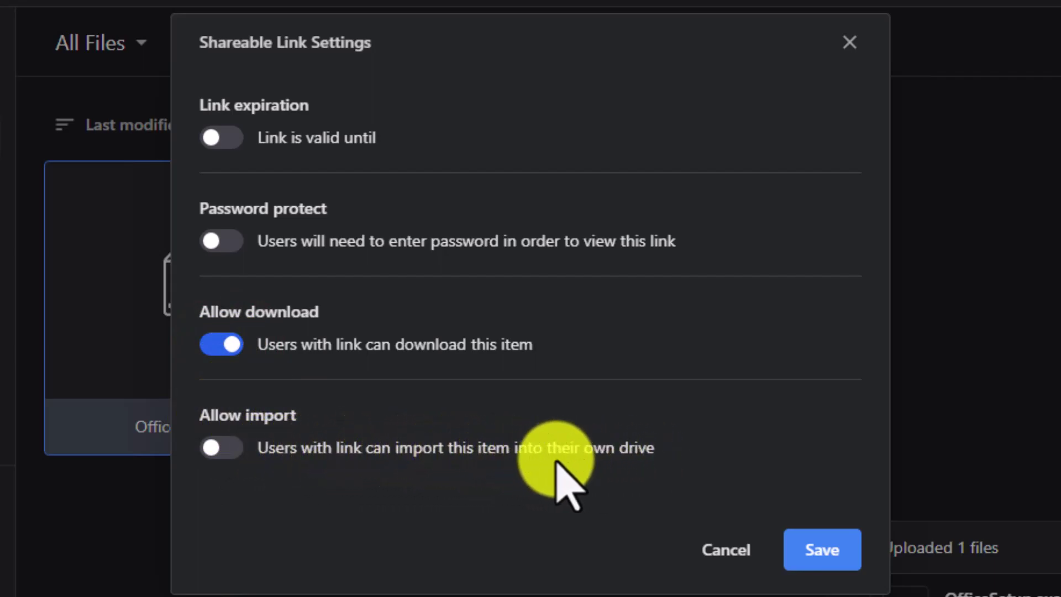
left_click(227, 449)
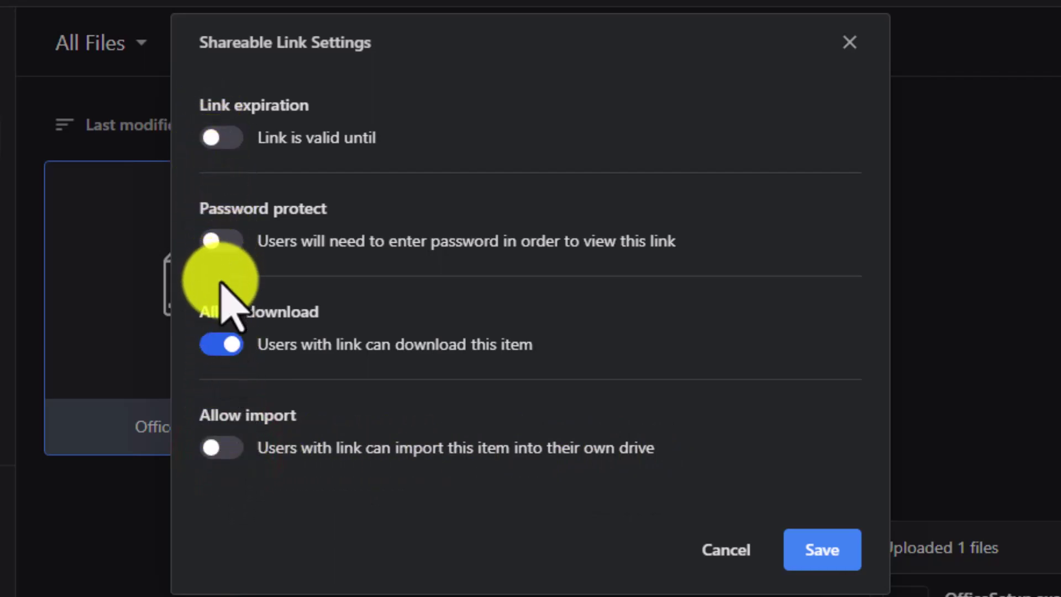
left_click(817, 552)
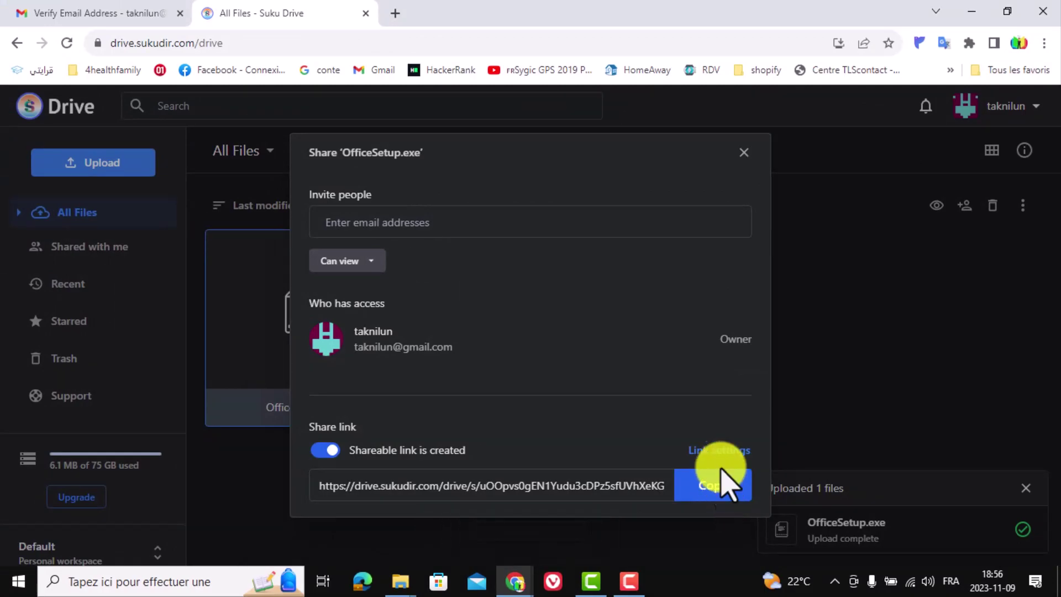
- Close the share dialog and make a duplicate of OfficeSetup.exe
left_click(744, 152)
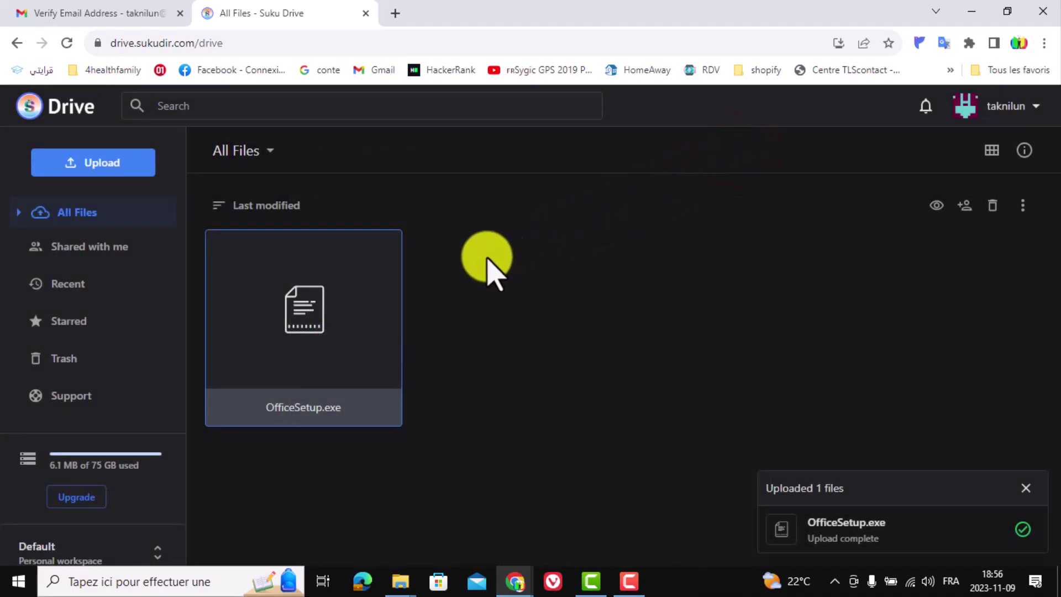
right_click(301, 320)
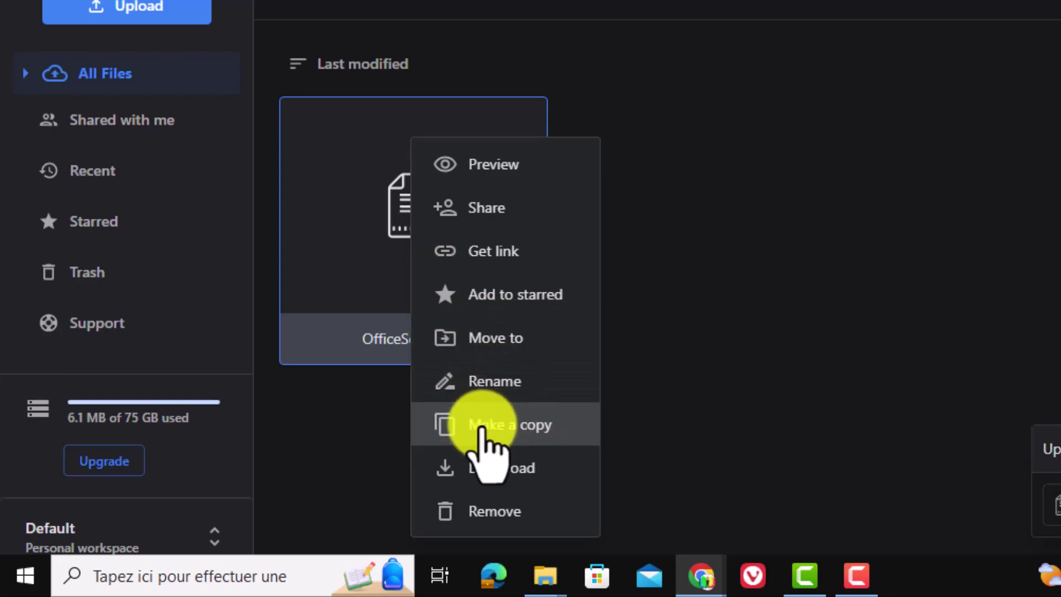
left_click(512, 424)
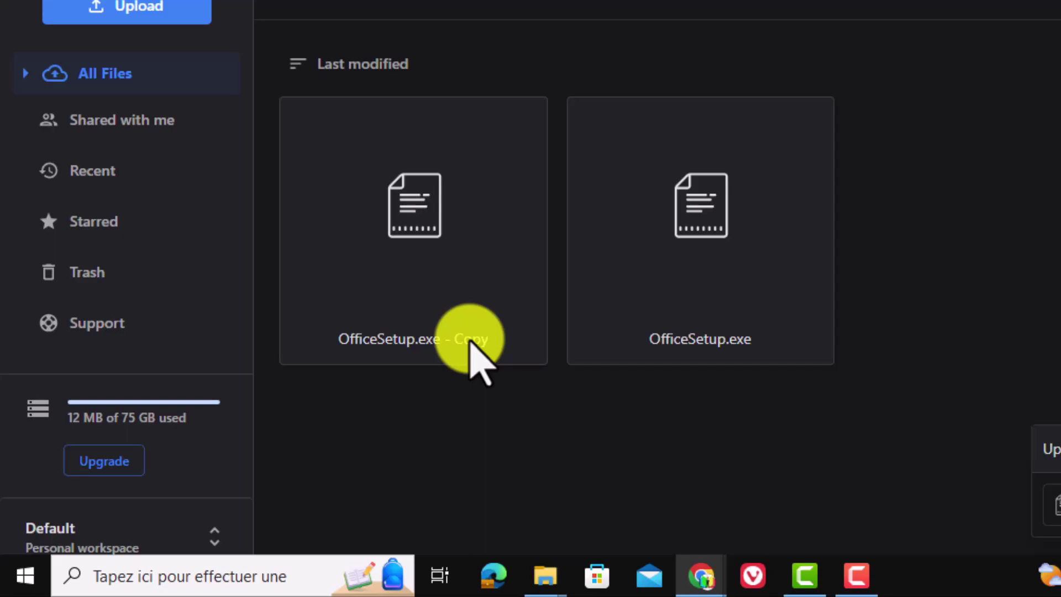
- Send 'OfficeSetup.exe - Copy' to the trash, keeping the original file
right_click(419, 226)
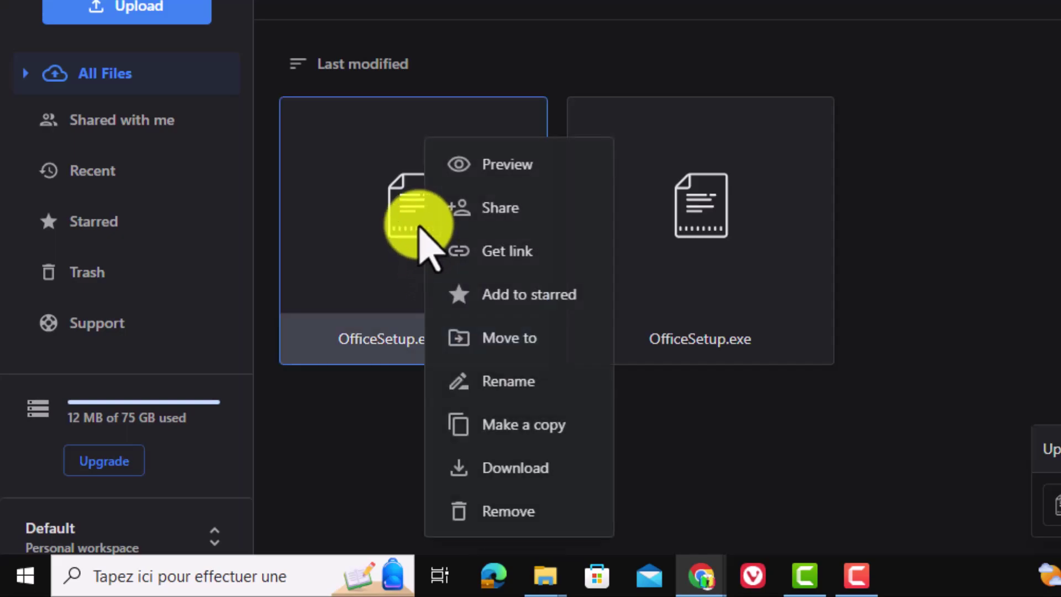
left_click(505, 509)
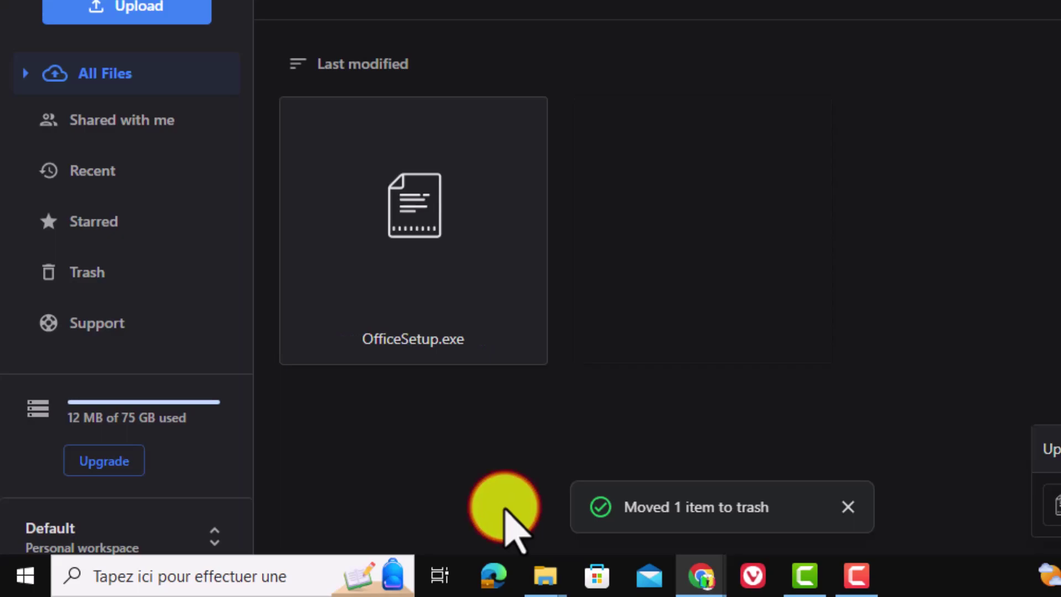
right_click(412, 254)
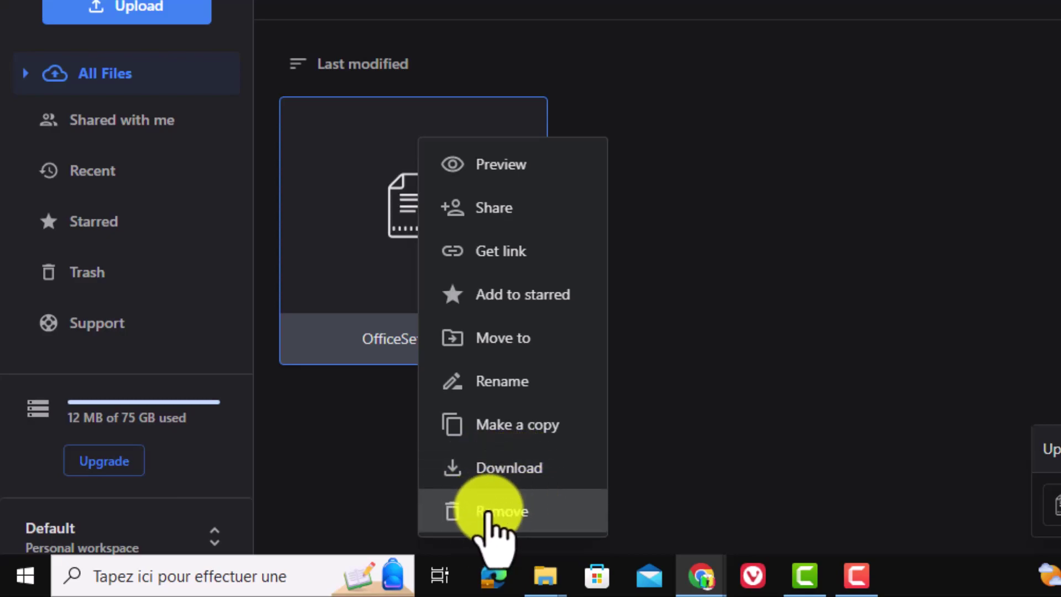
left_click(371, 471)
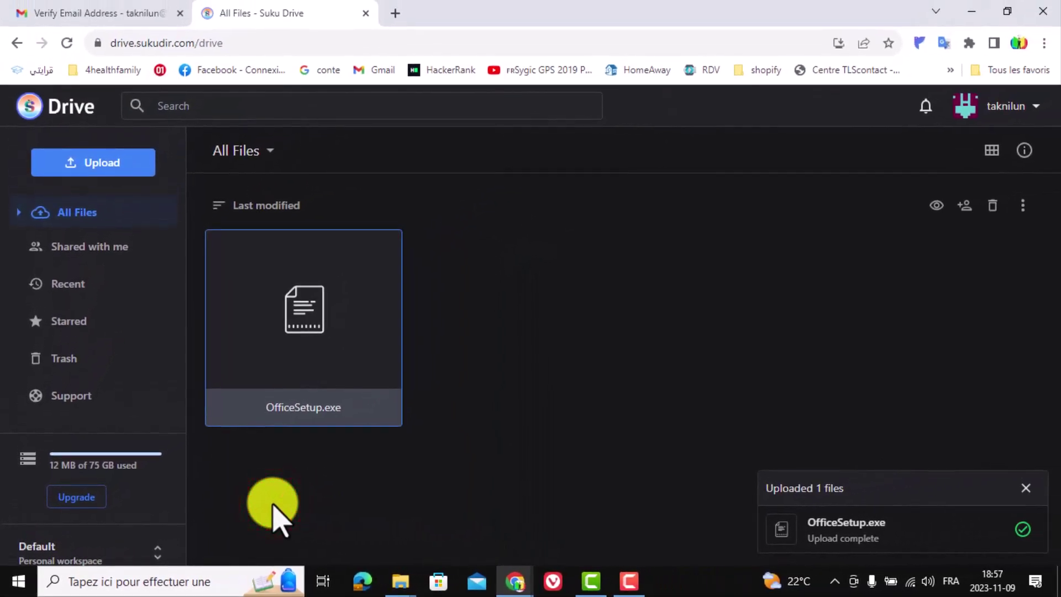
- Pick the 'music youtube' folder for a folder upload
left_click(97, 162)
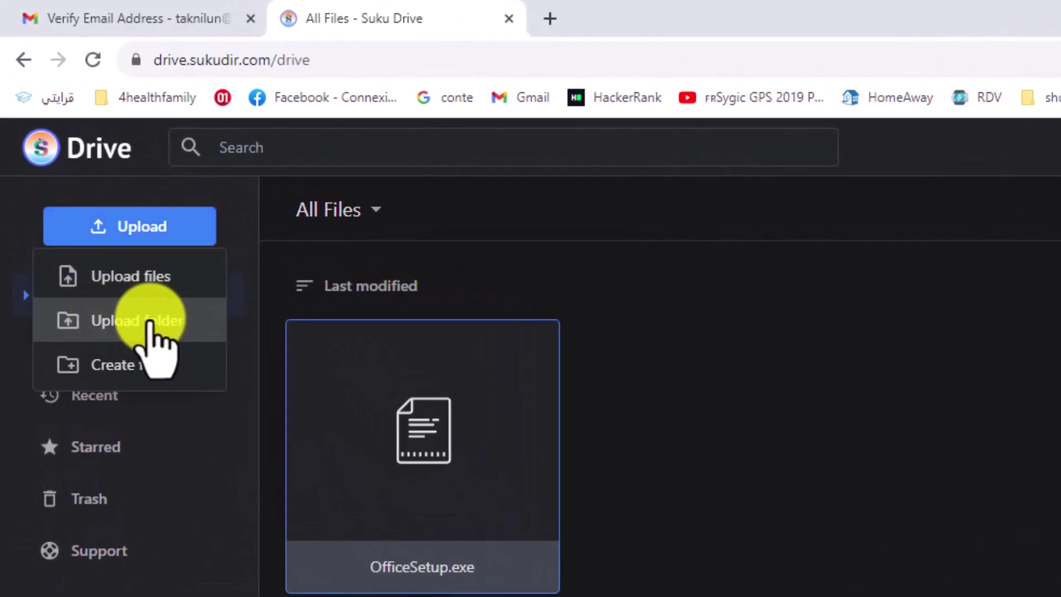
left_click(132, 320)
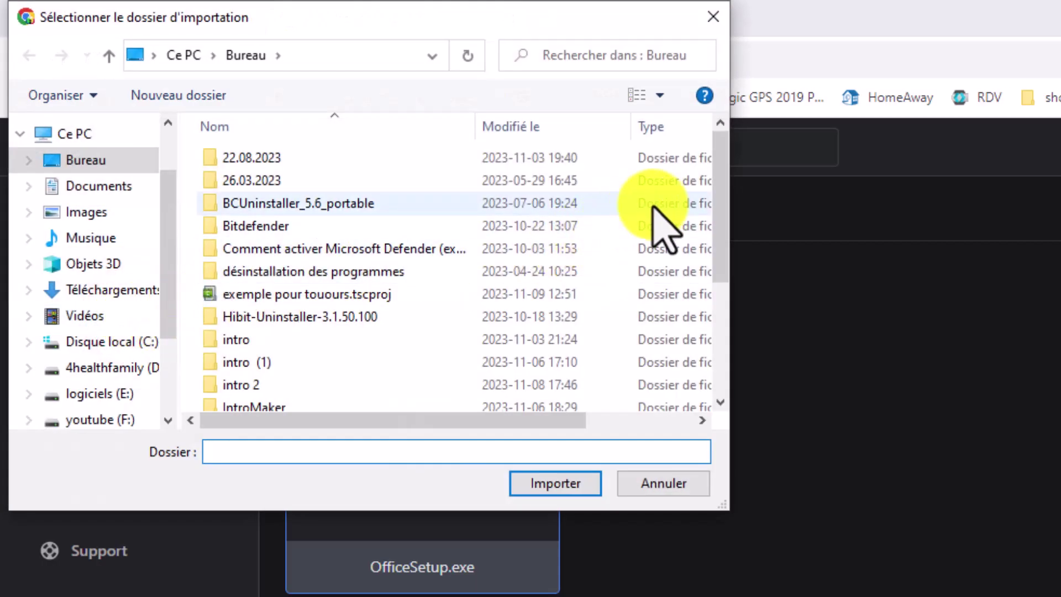
left_click_drag(718, 168, 721, 290)
double_click(274, 260)
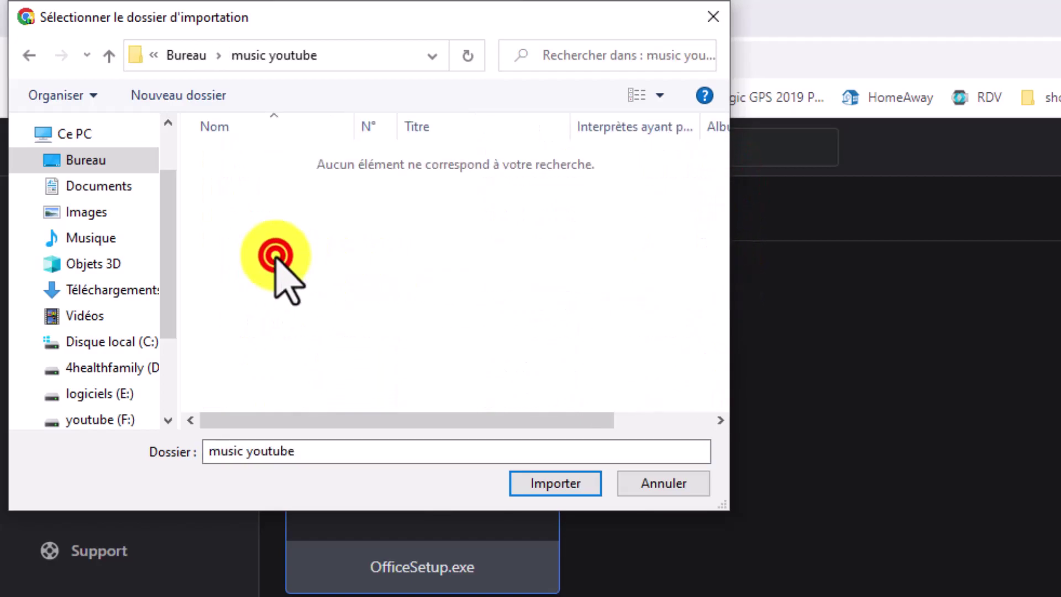
left_click(555, 484)
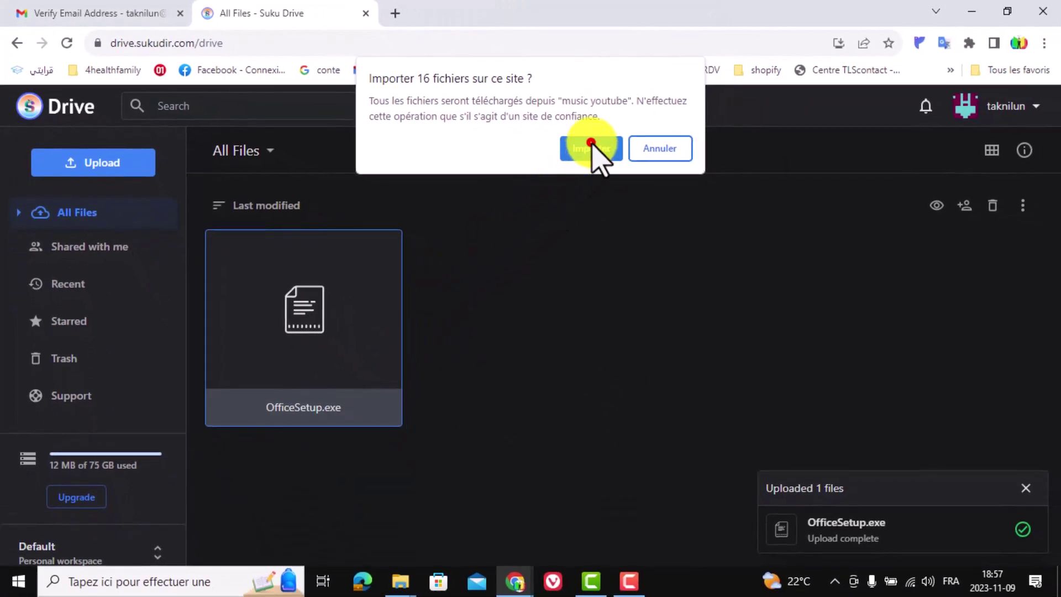
- Approve importing the 16 MP3 files, let them finish uploading, then close the upload panel
left_click(592, 146)
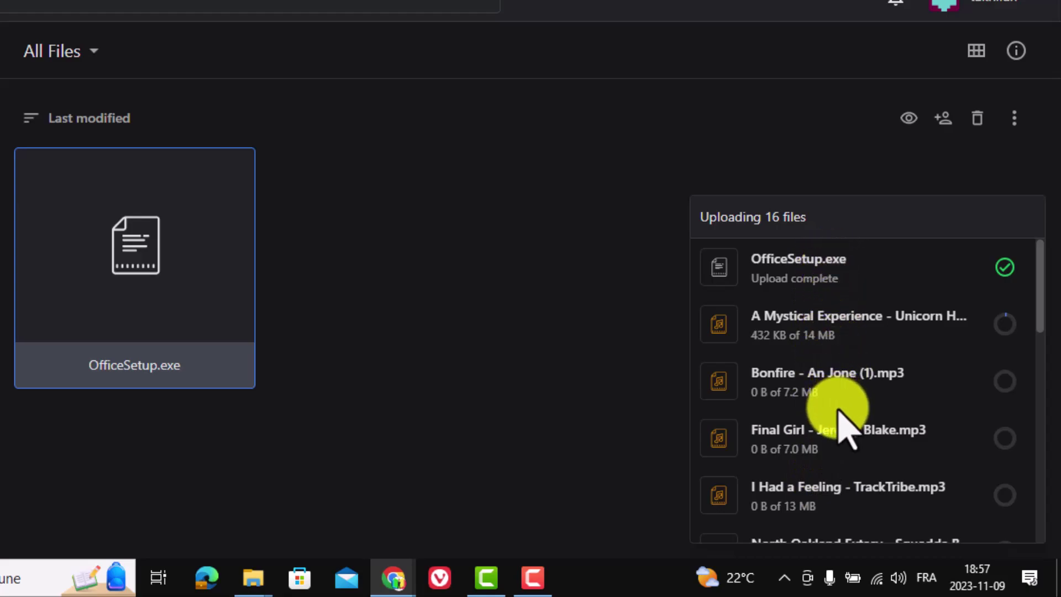
scroll(845, 427, "down", 5)
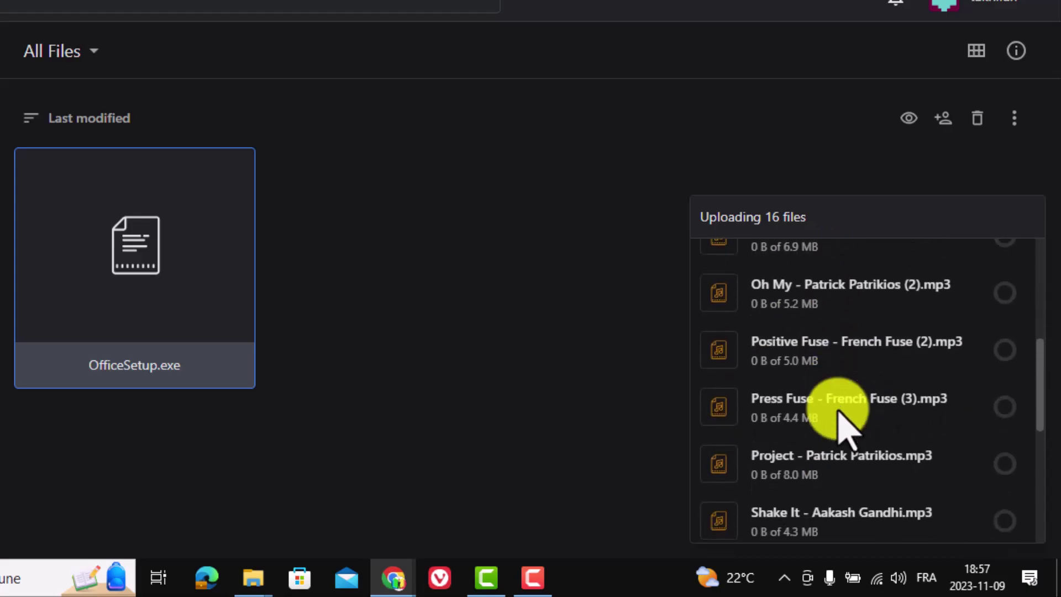
scroll(843, 422, "down", 5)
scroll(842, 423, "up", 10)
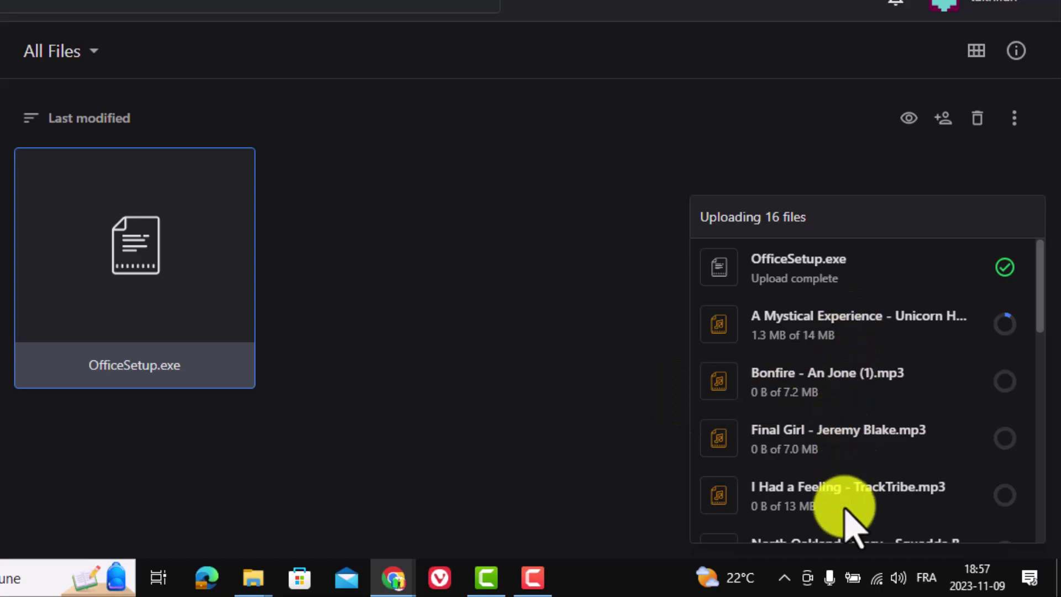
mouse_move(1015, 330)
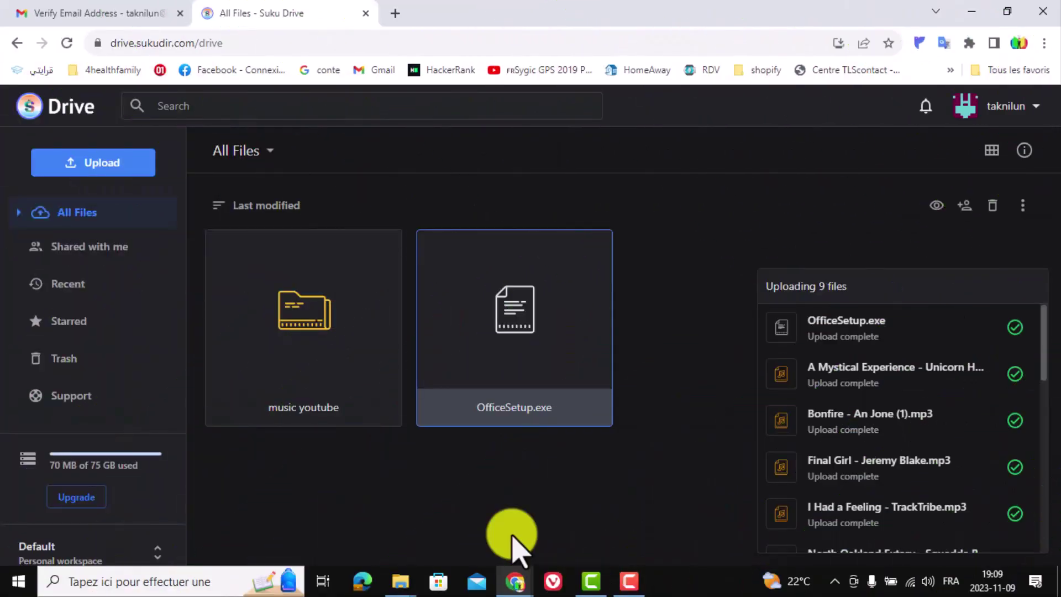
left_click_drag(1045, 350, 1058, 373)
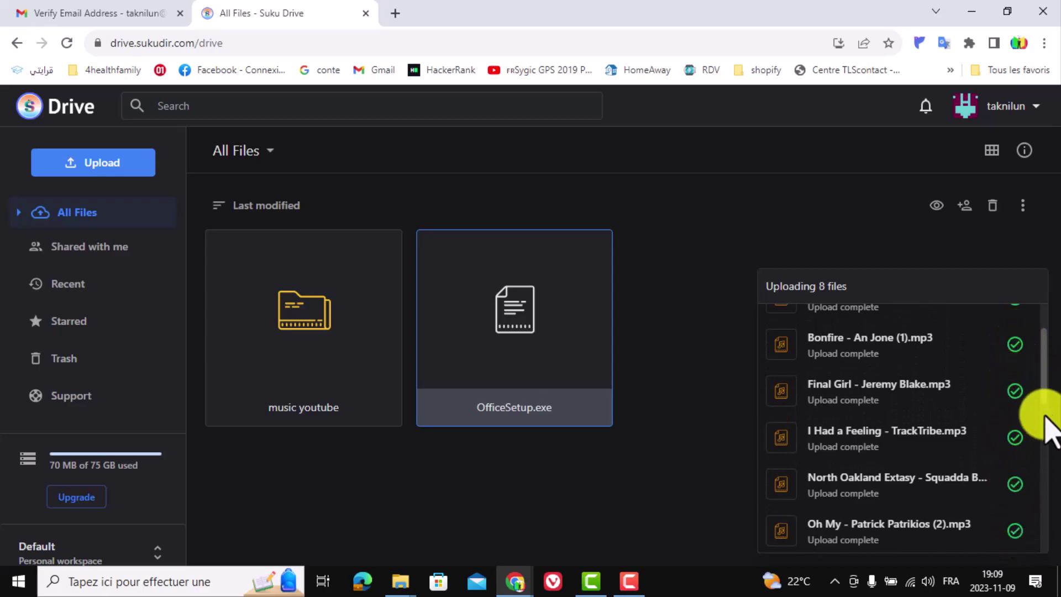
left_click_drag(1044, 380, 1046, 473)
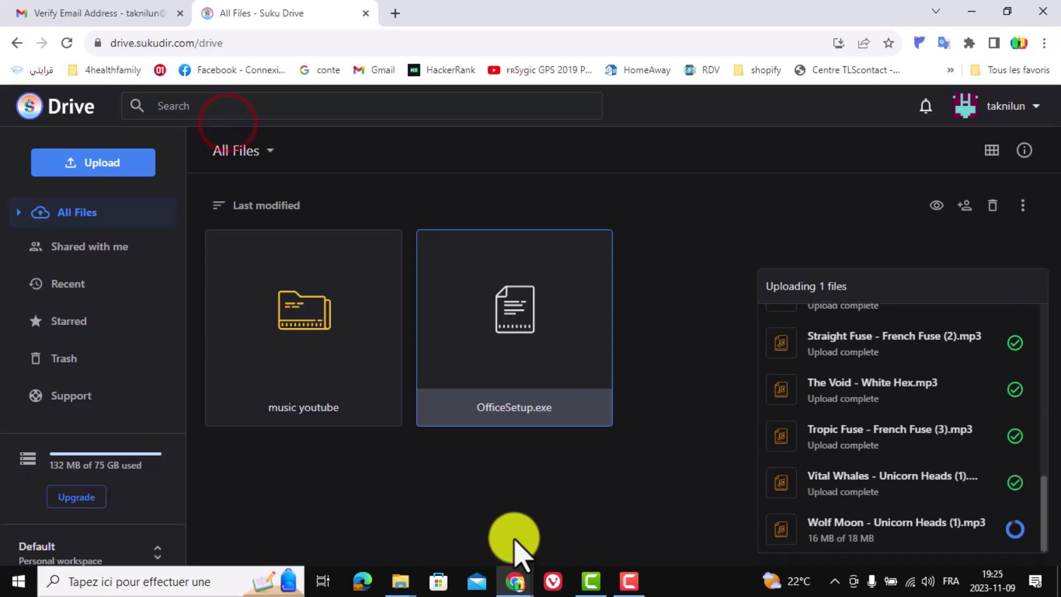
mouse_move(1043, 514)
left_mouse_down()
mouse_move(1042, 486)
mouse_move(1042, 503)
left_mouse_up()
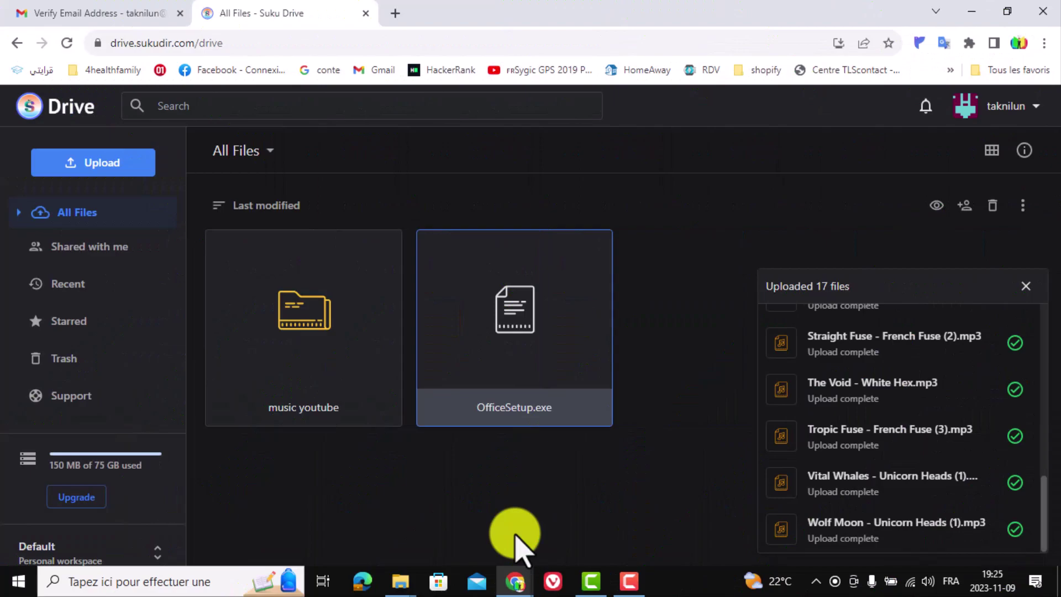
left_click_drag(1042, 519, 1053, 541)
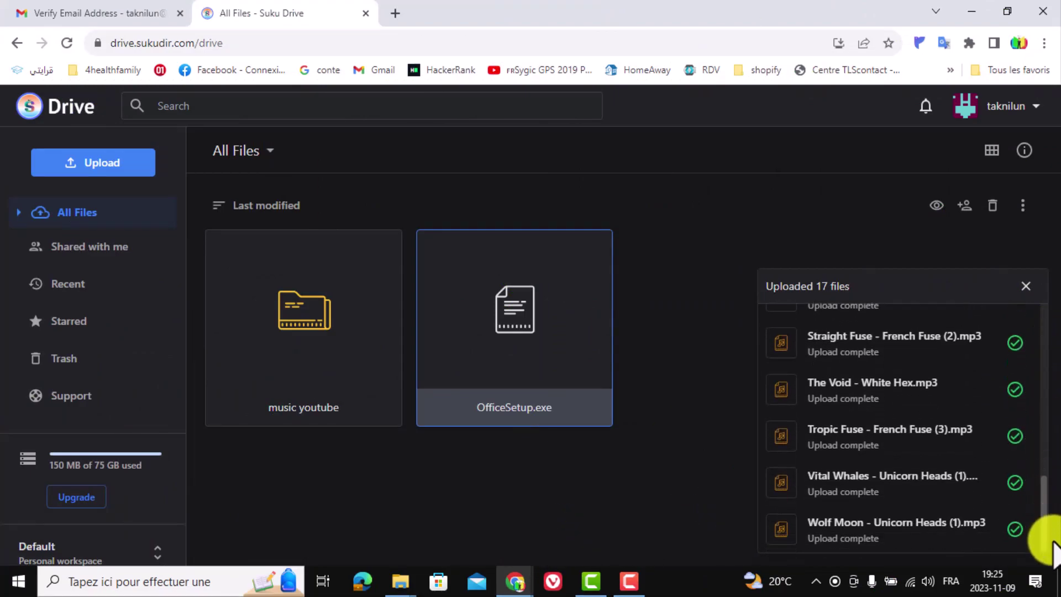
left_click(1026, 287)
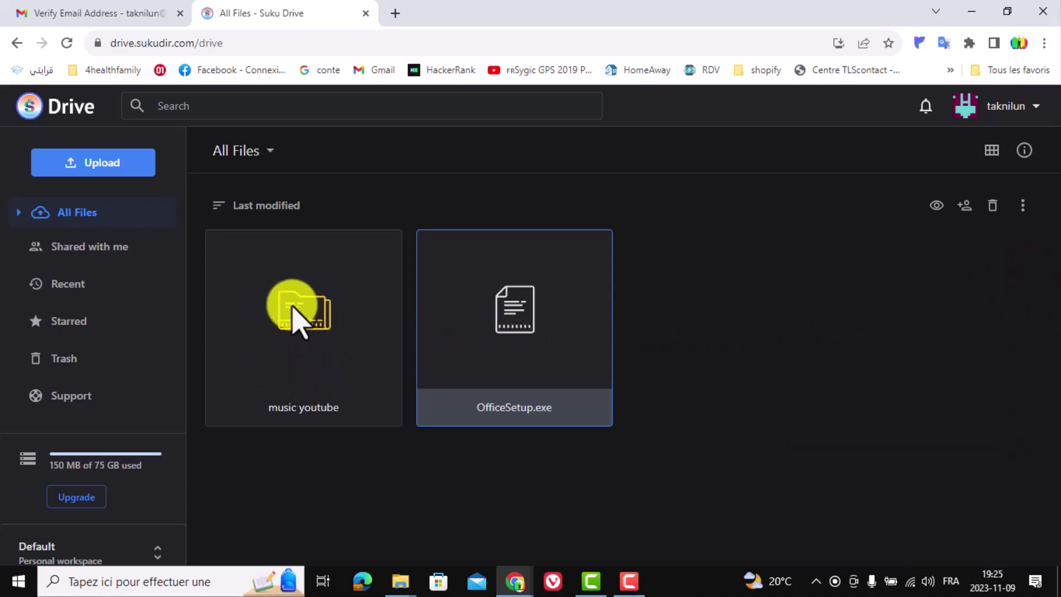
- Browse the MP3s in 'music youtube' as a list, then go back to All Files
double_click(313, 318)
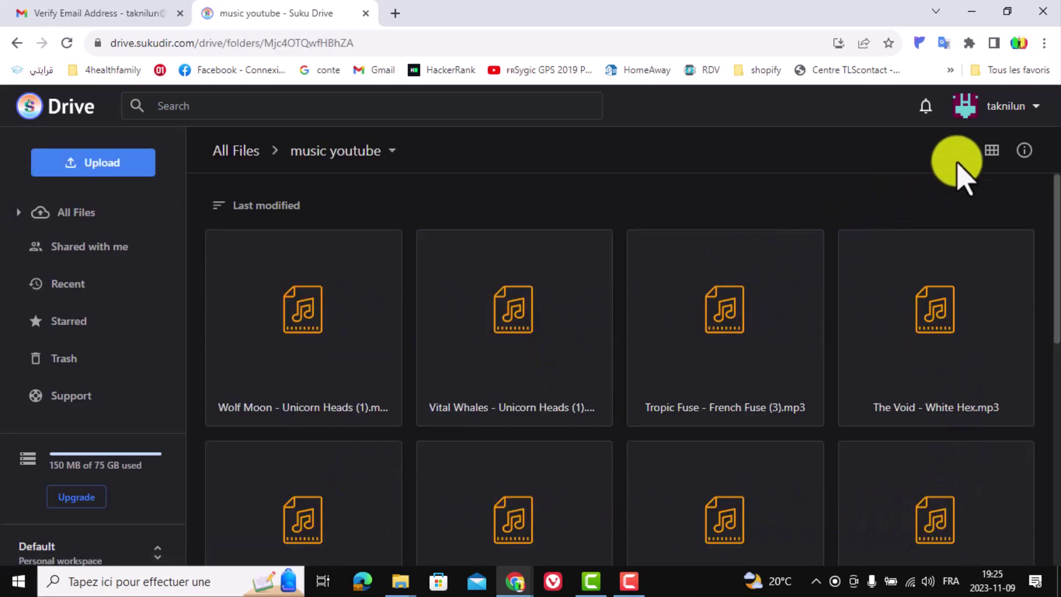
left_click(992, 150)
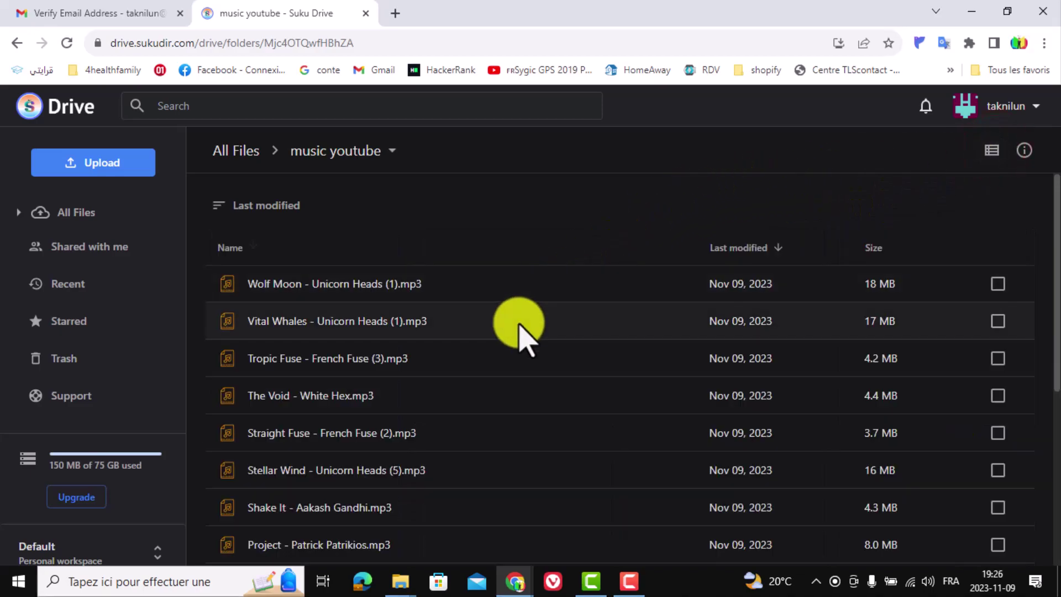
scroll(507, 360, "down", 5)
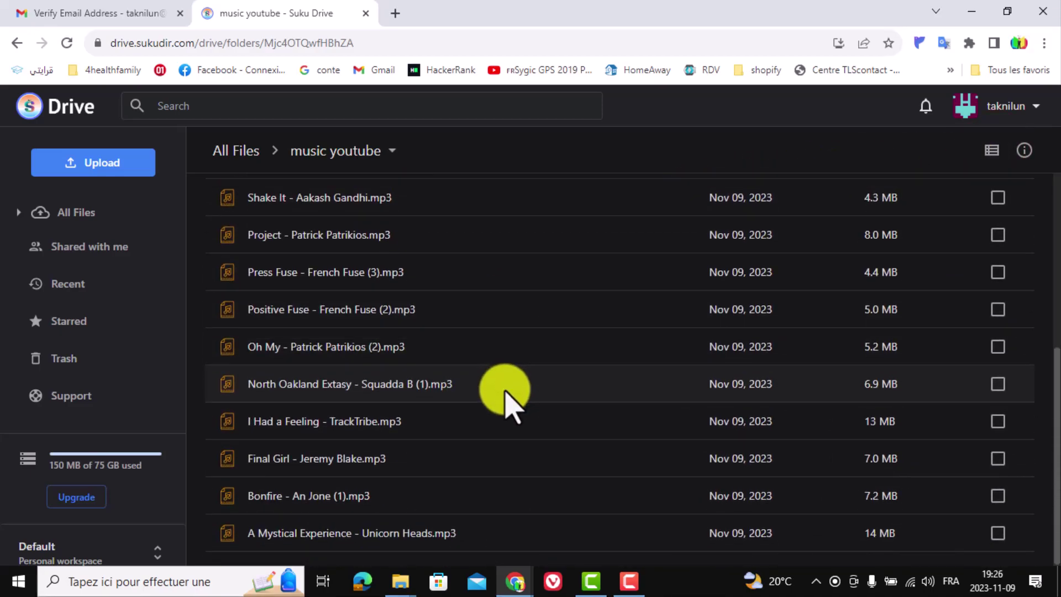
scroll(506, 387, "up", 5)
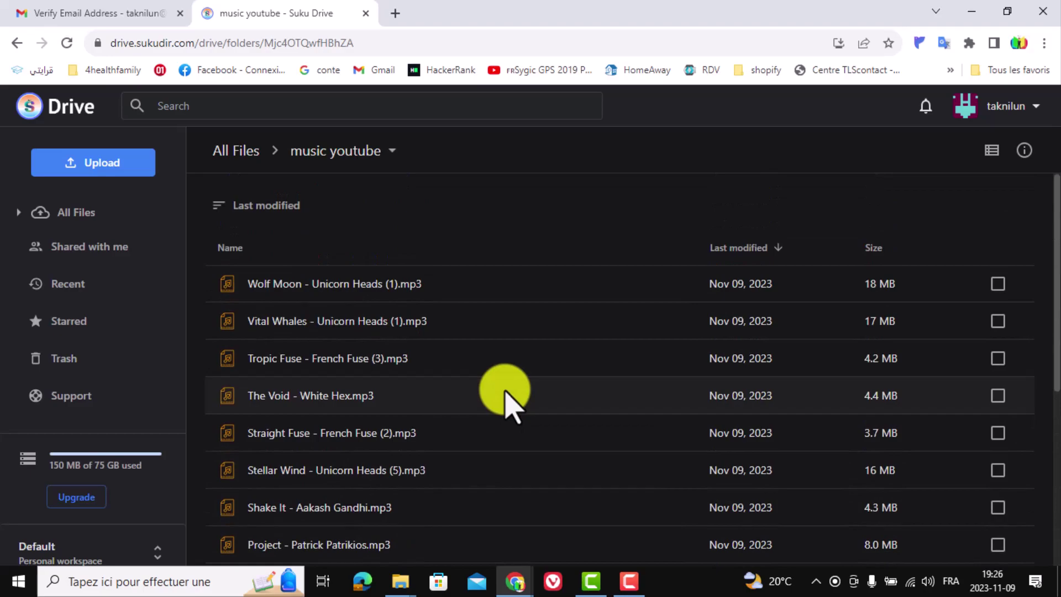
left_click(18, 43)
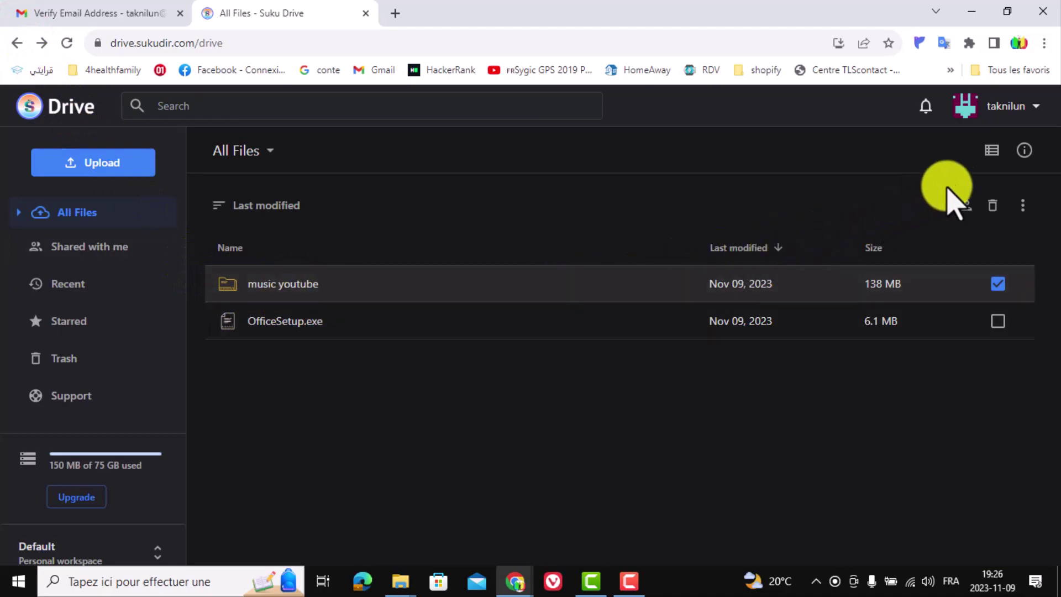
- Return All Files to tile view, dismiss the item menus, and minimise Chrome
left_click(992, 150)
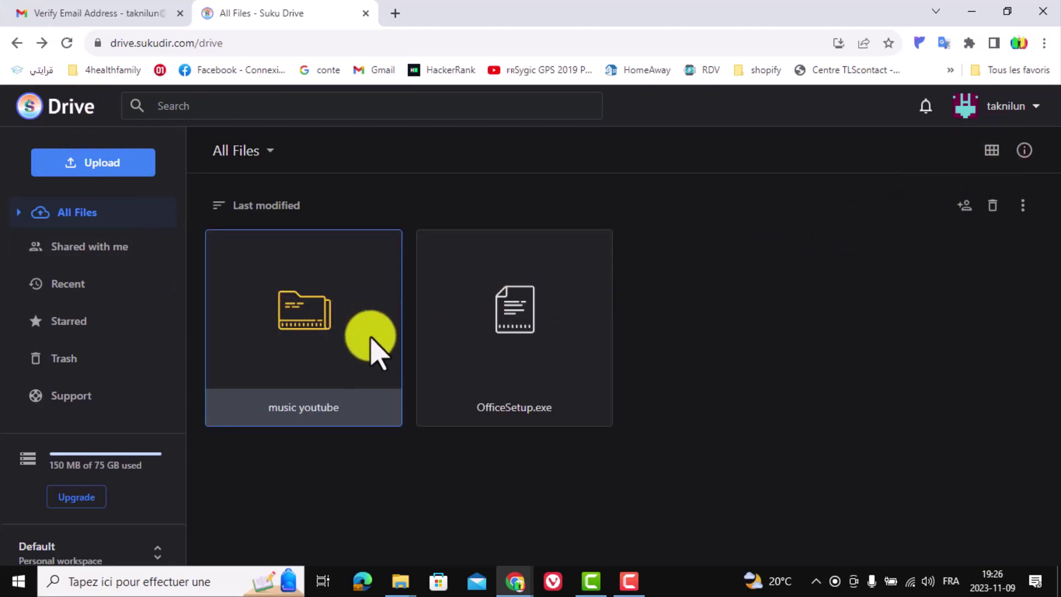
right_click(509, 332)
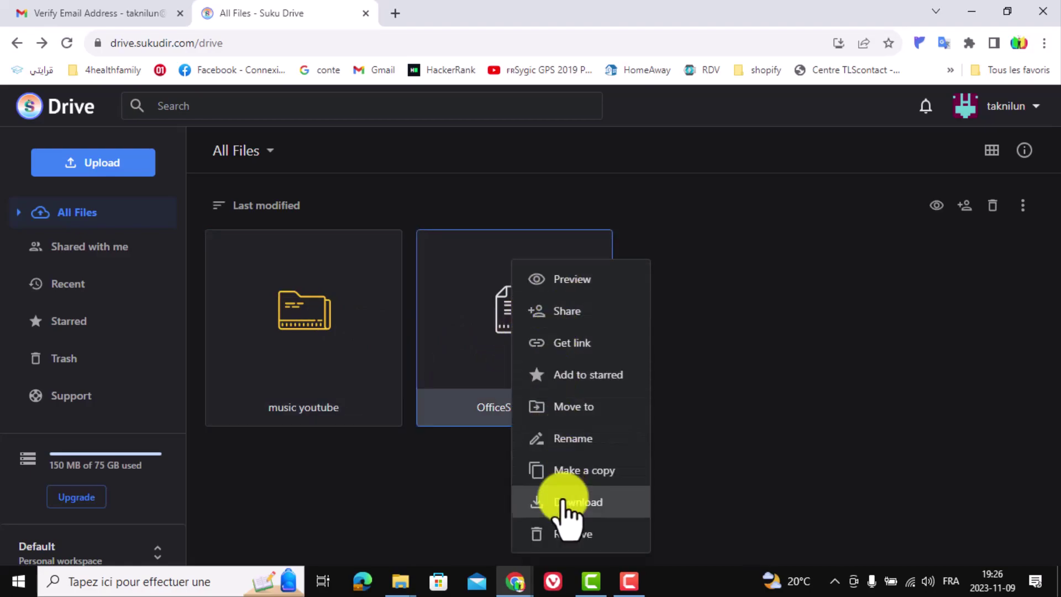
left_click(308, 331)
right_click(308, 326)
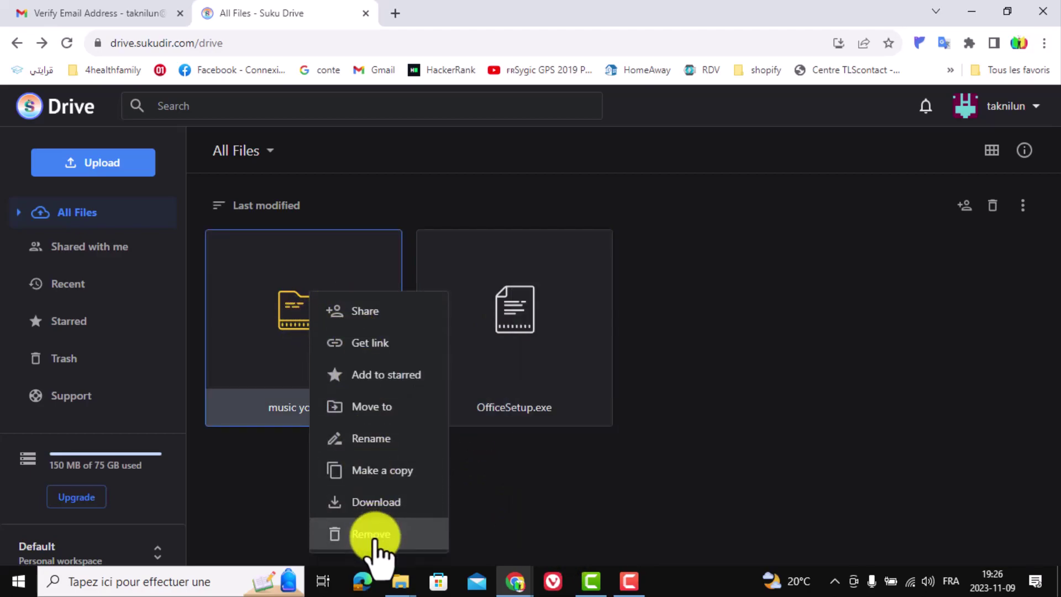
left_click(520, 532)
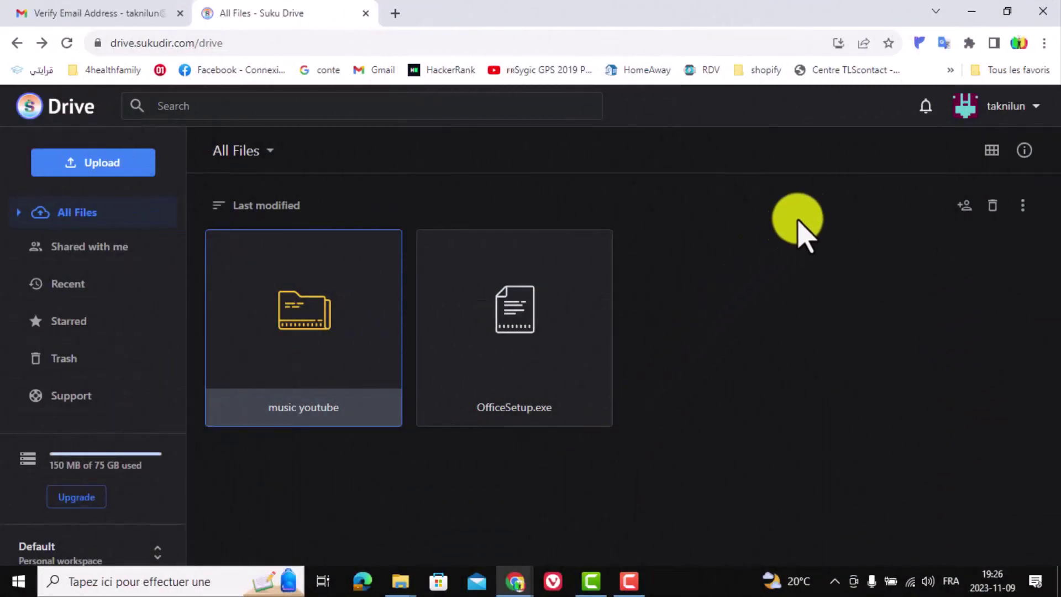
left_click(972, 12)
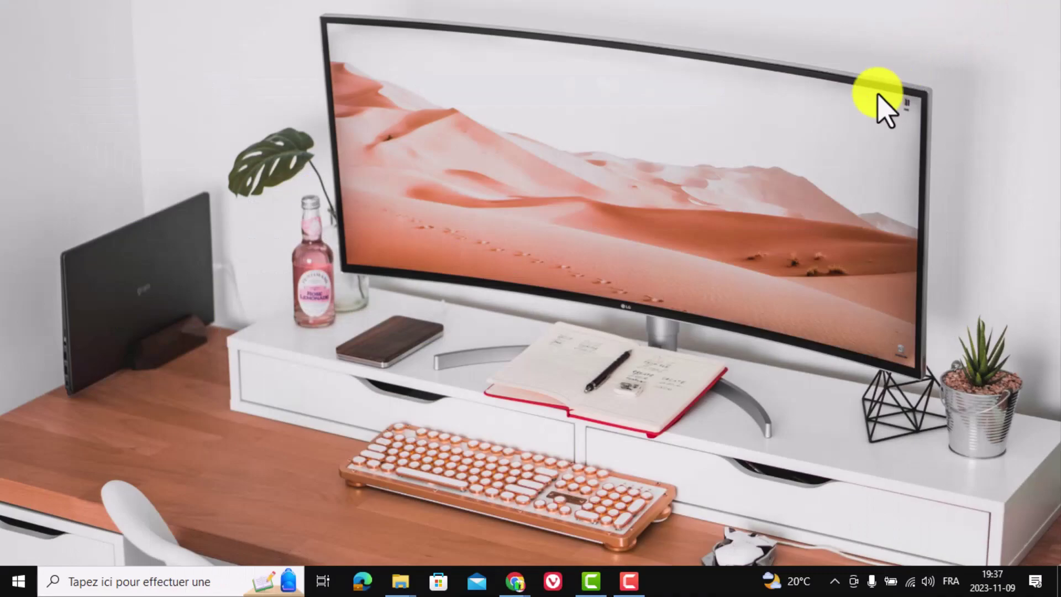